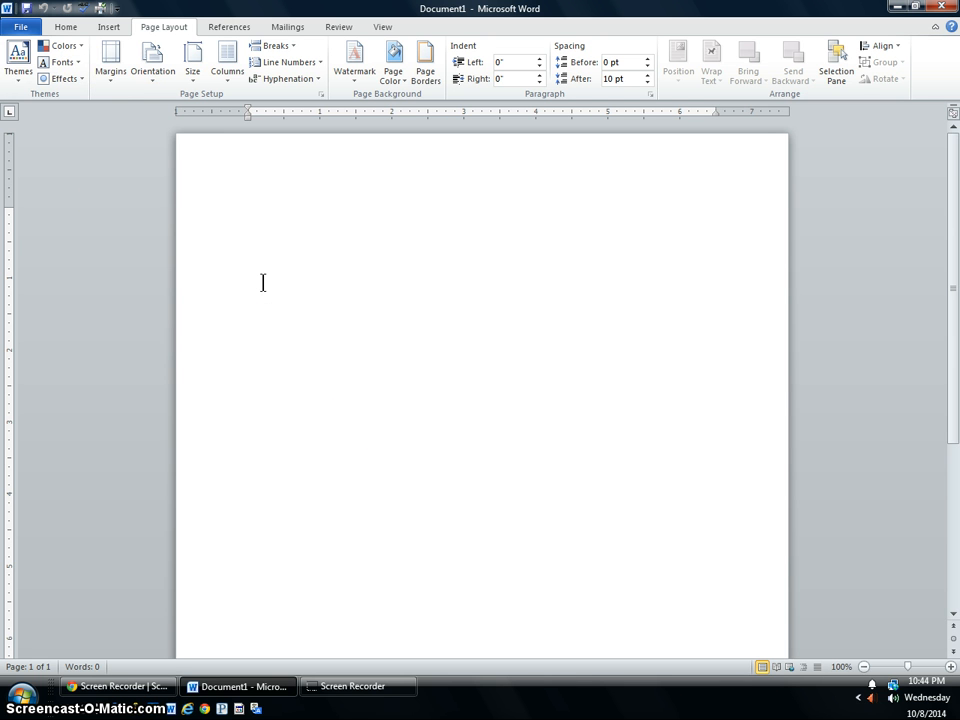
Apply the No Spacing style to the blank document and show the paragraph formatting marks
click(64, 27)
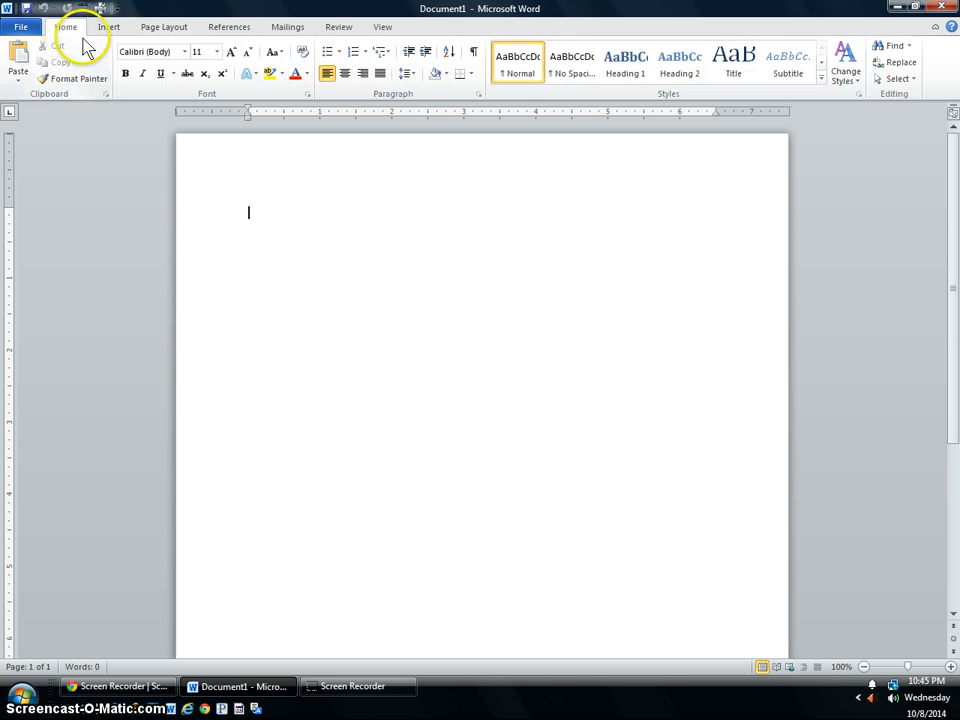
click(572, 70)
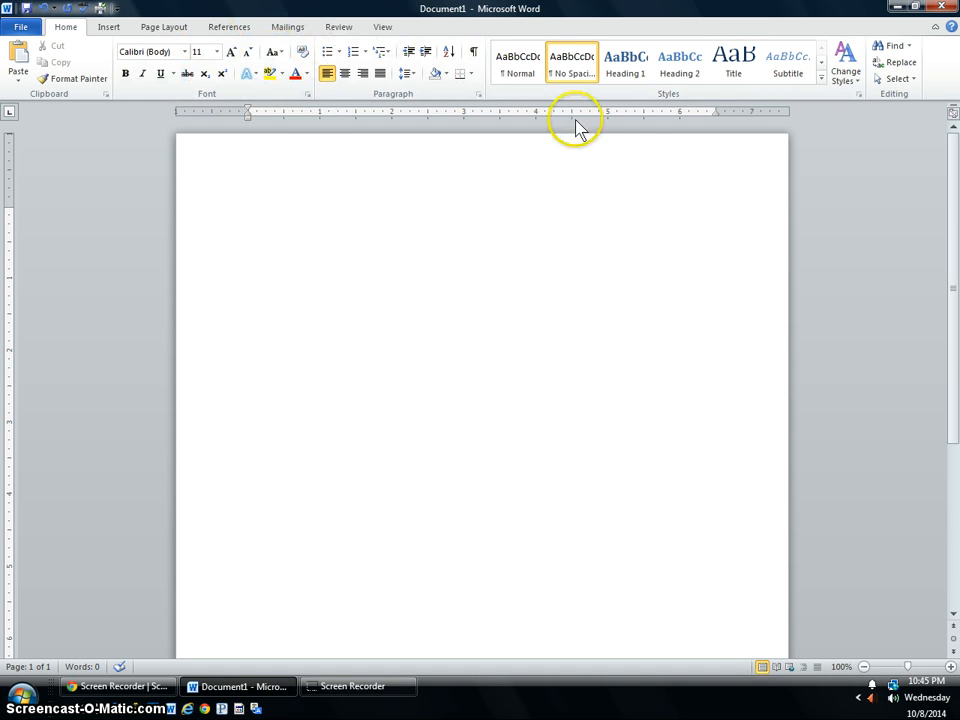
click(381, 27)
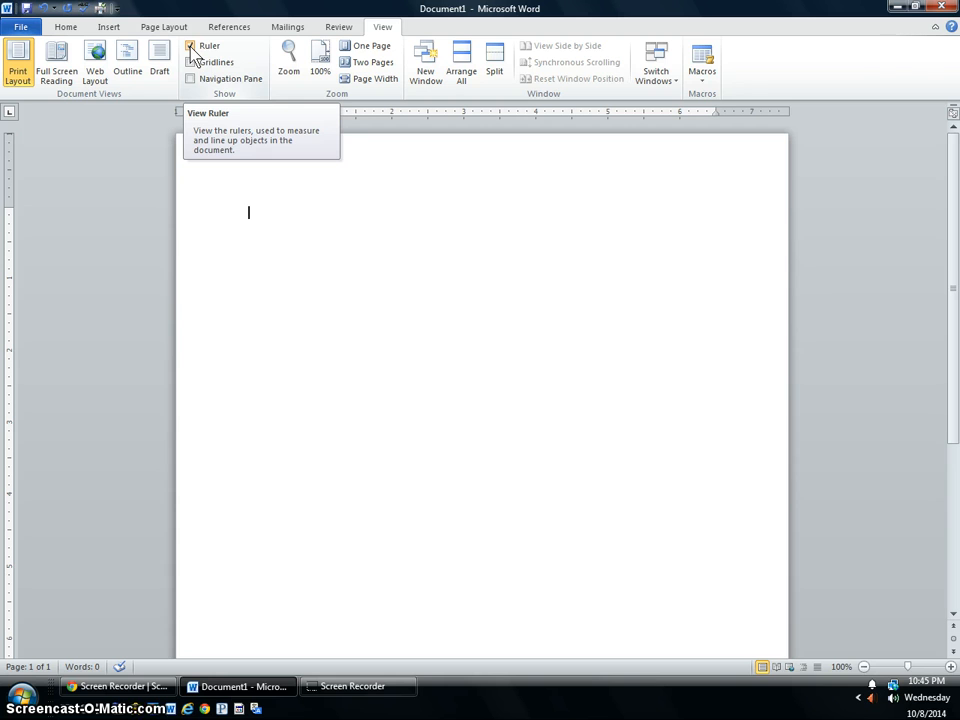
click(63, 27)
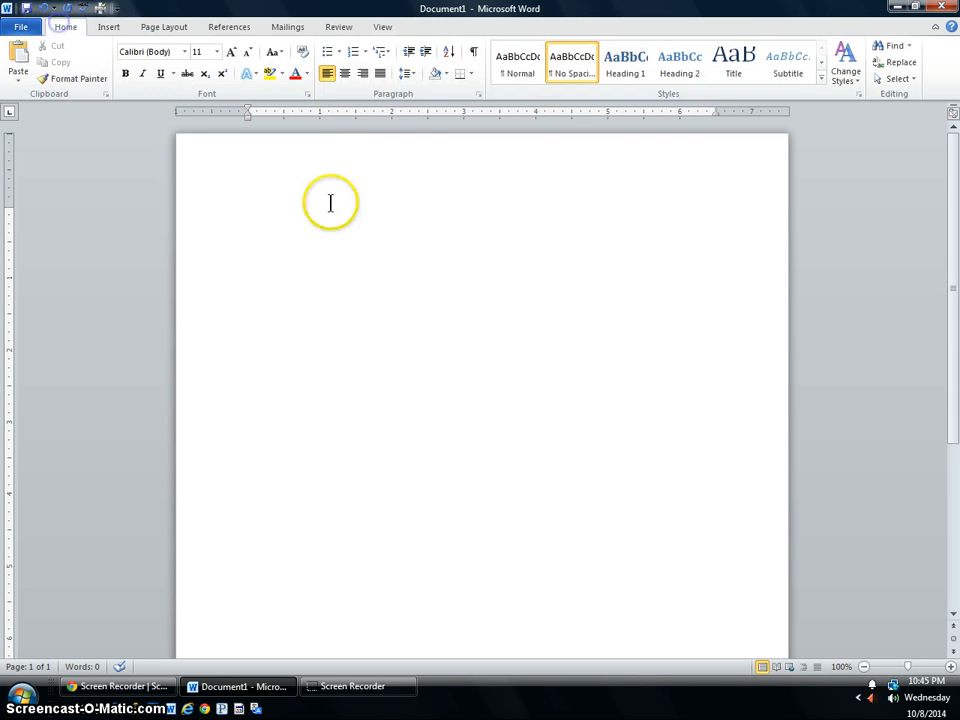
click(474, 55)
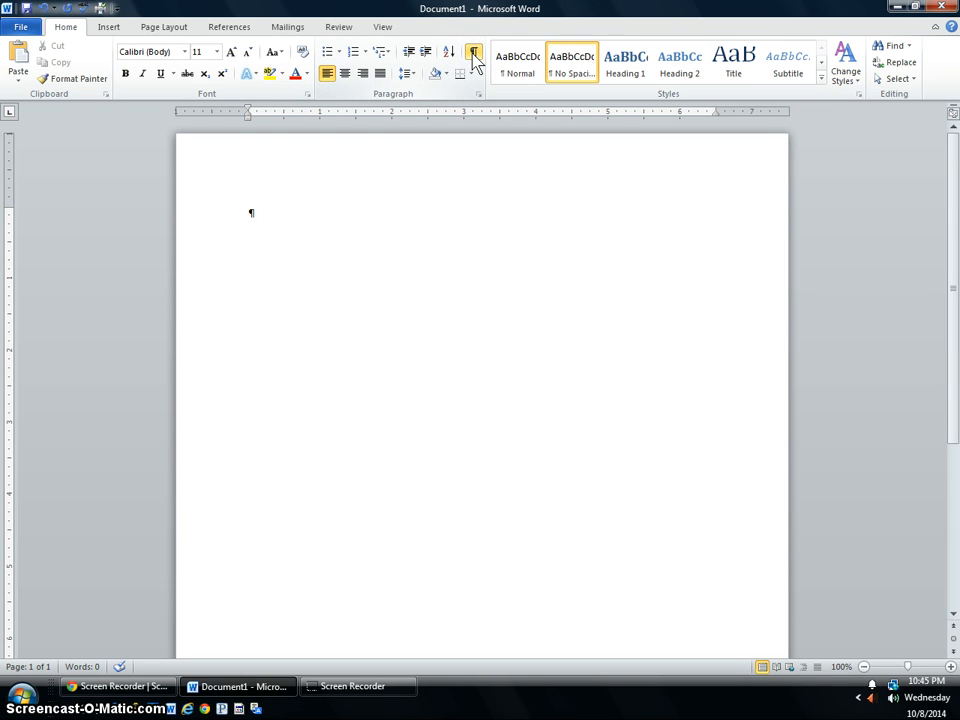
Set the document font to Century Gothic at 12 pt
click(216, 51)
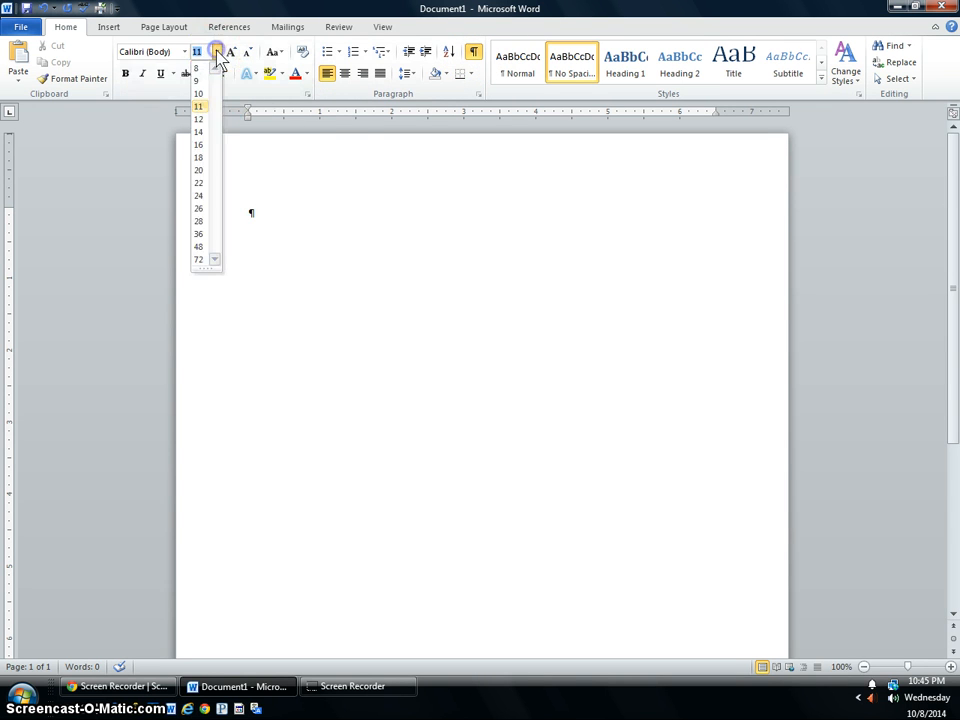
click(203, 120)
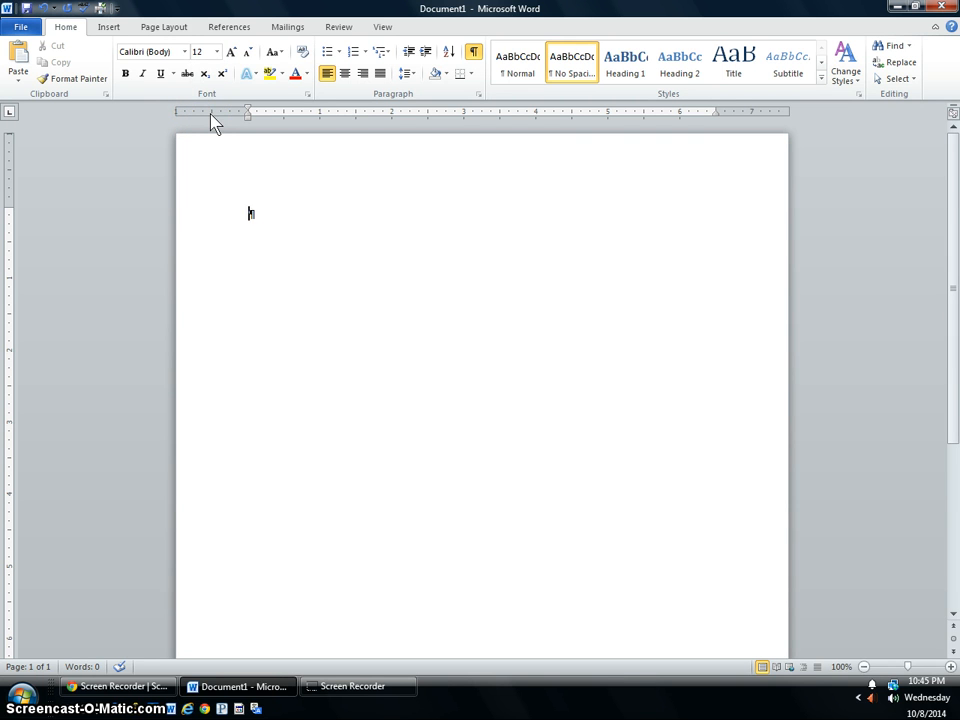
click(185, 52)
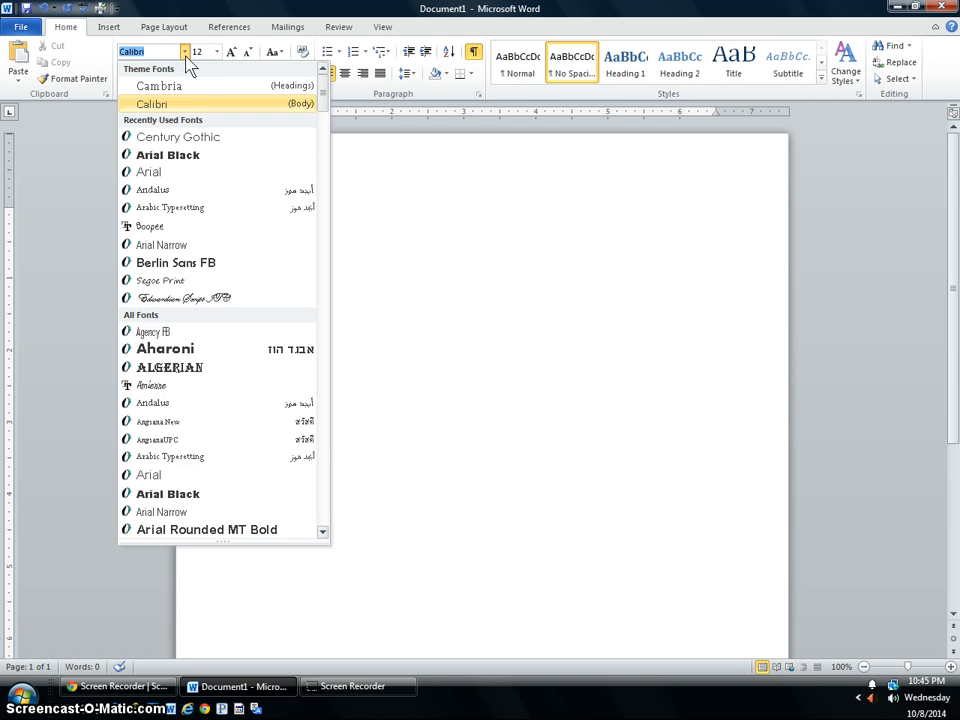
click(174, 137)
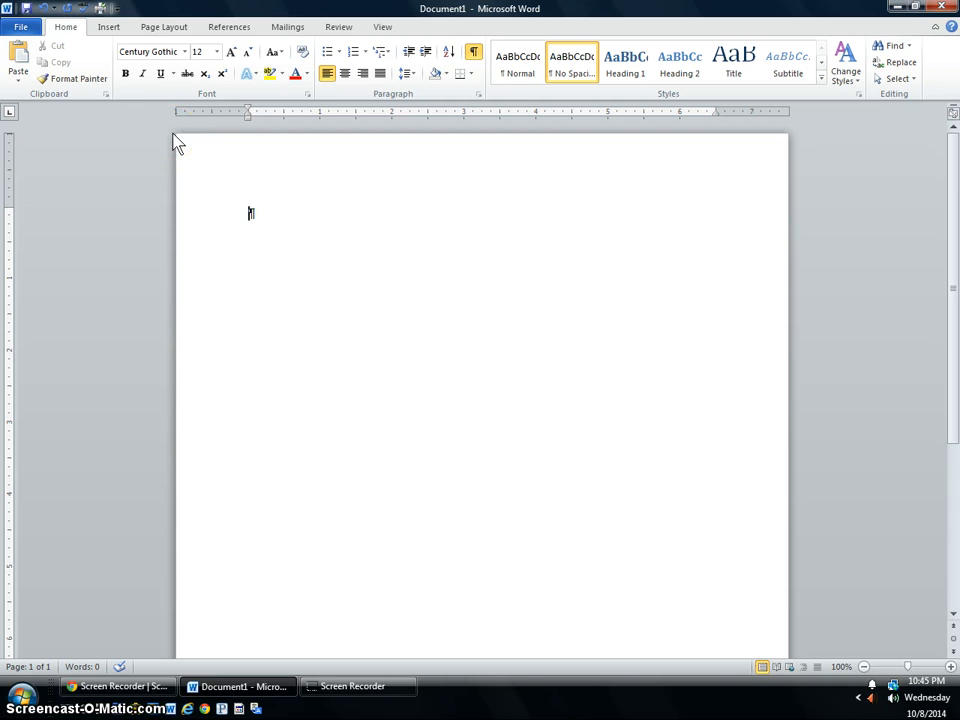
click(175, 127)
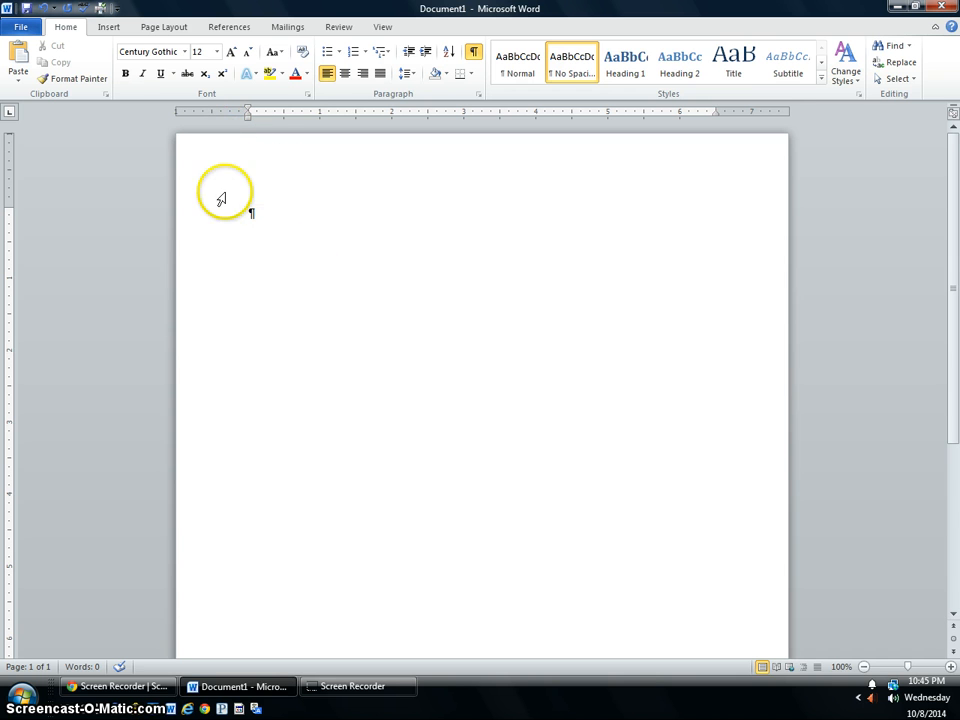
Set a right tab stop at 0.5" and a left tab stop at 1" on the ruler
click(9, 115)
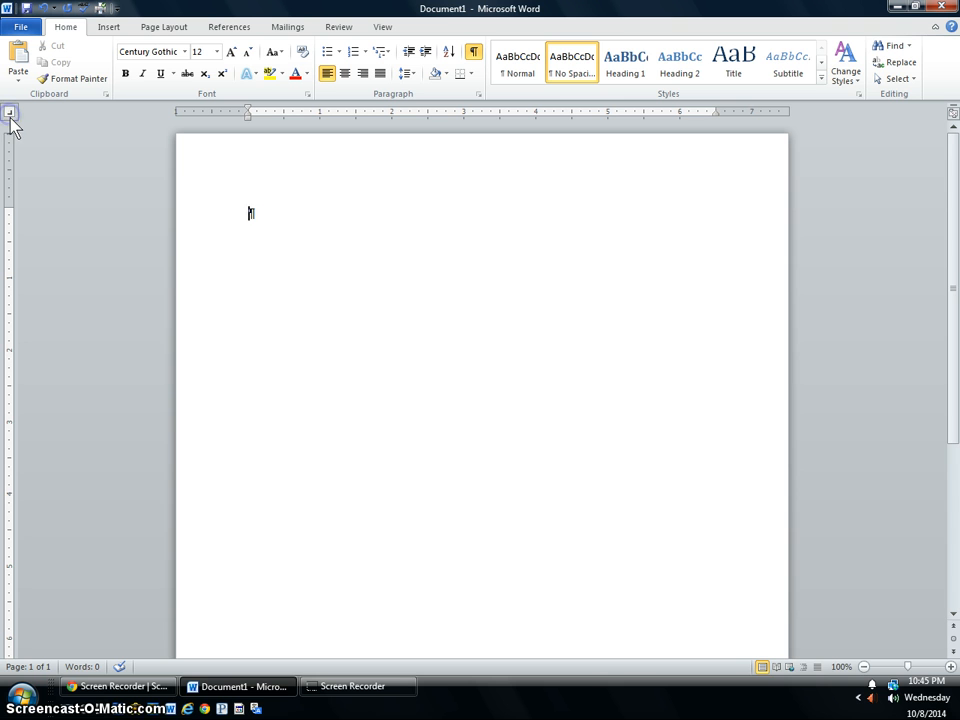
click(10, 114)
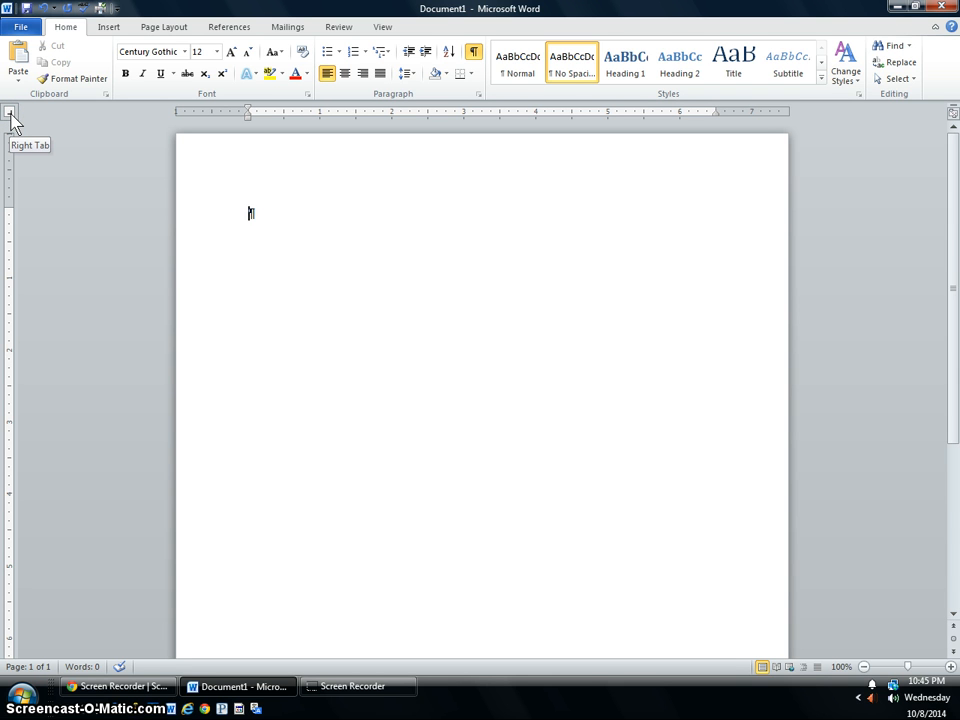
click(285, 113)
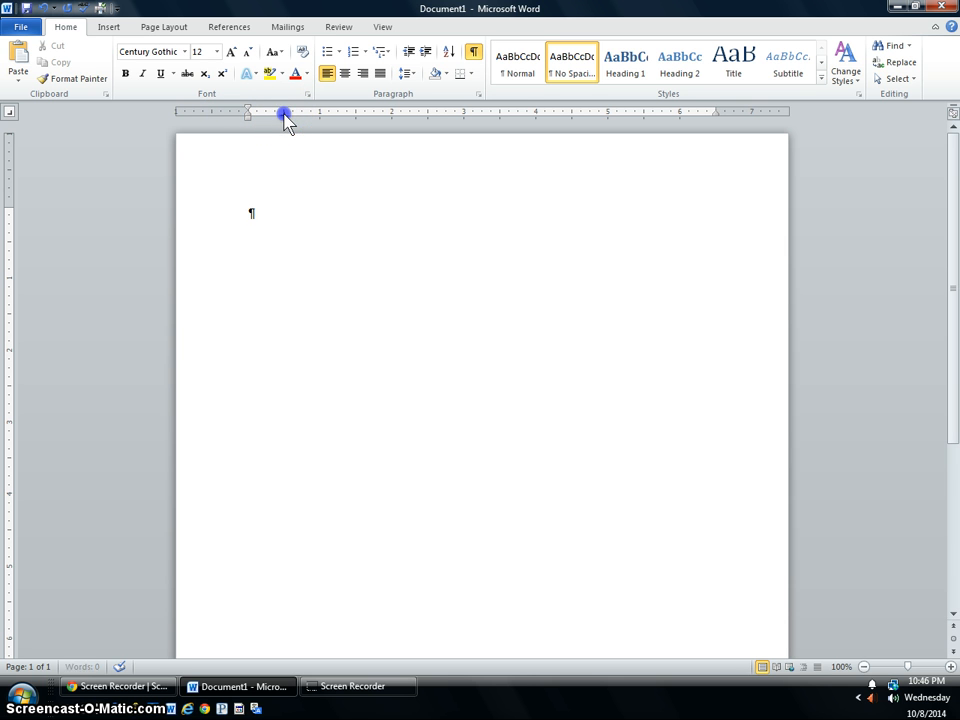
click(10, 113)
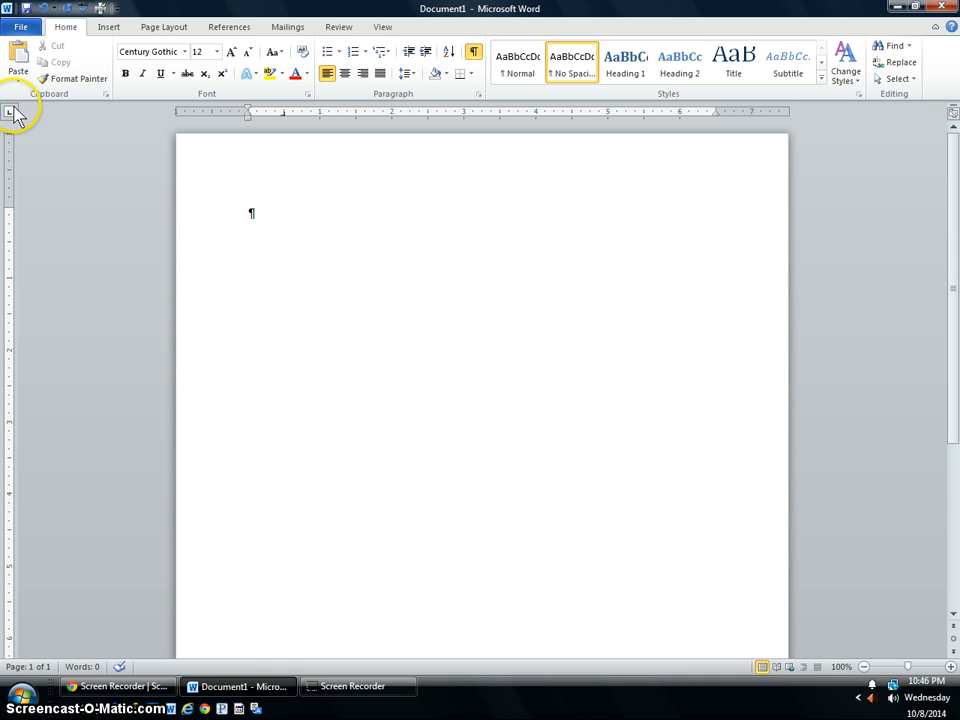
click(320, 112)
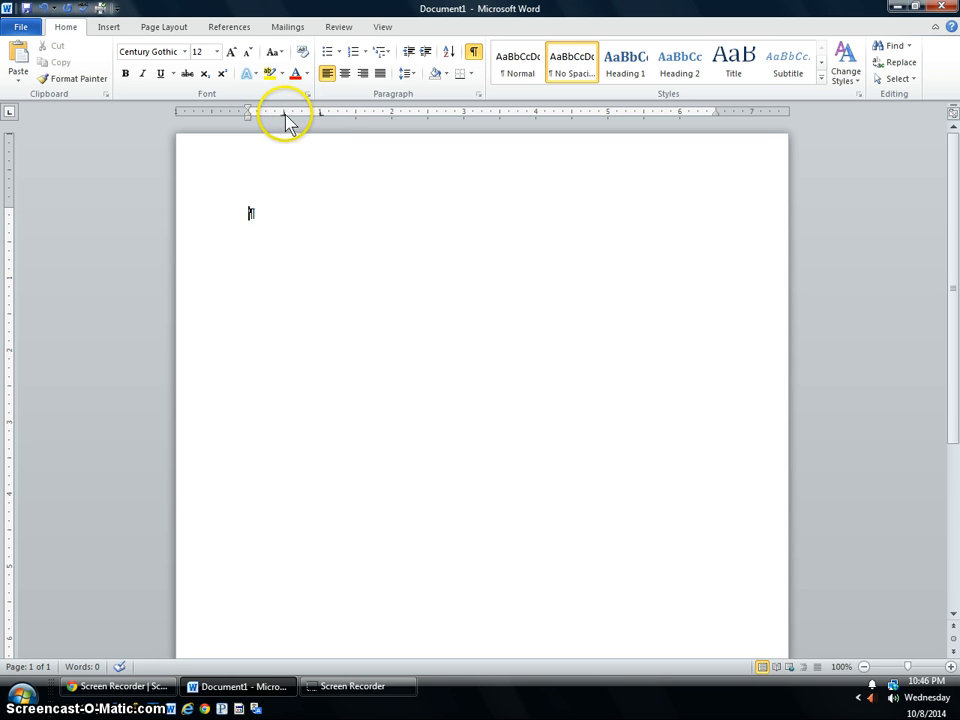
click(283, 113)
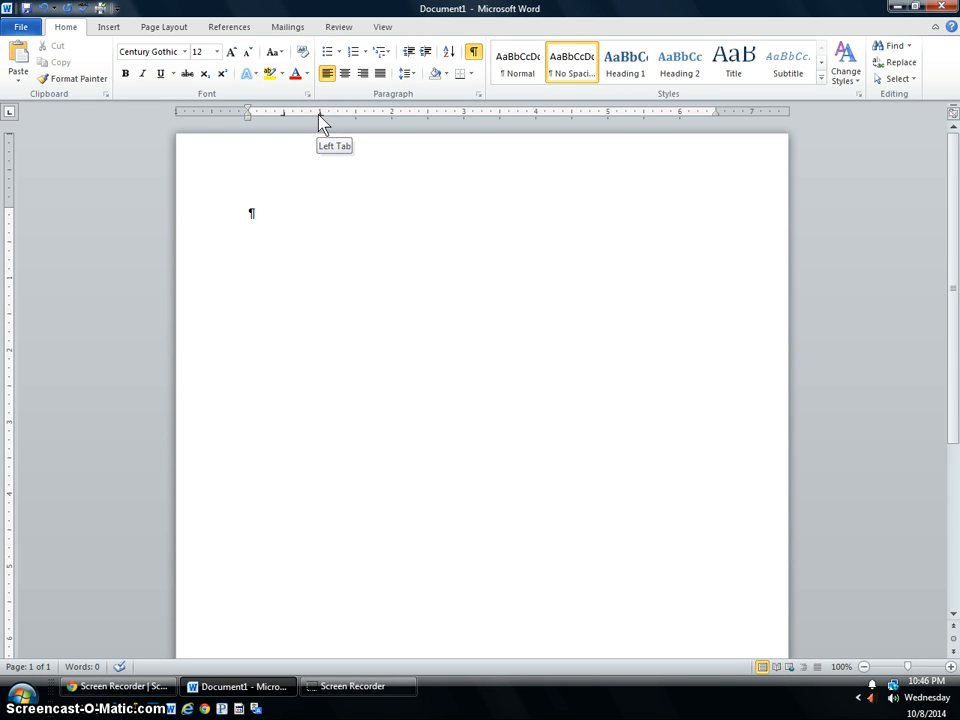
click(261, 249)
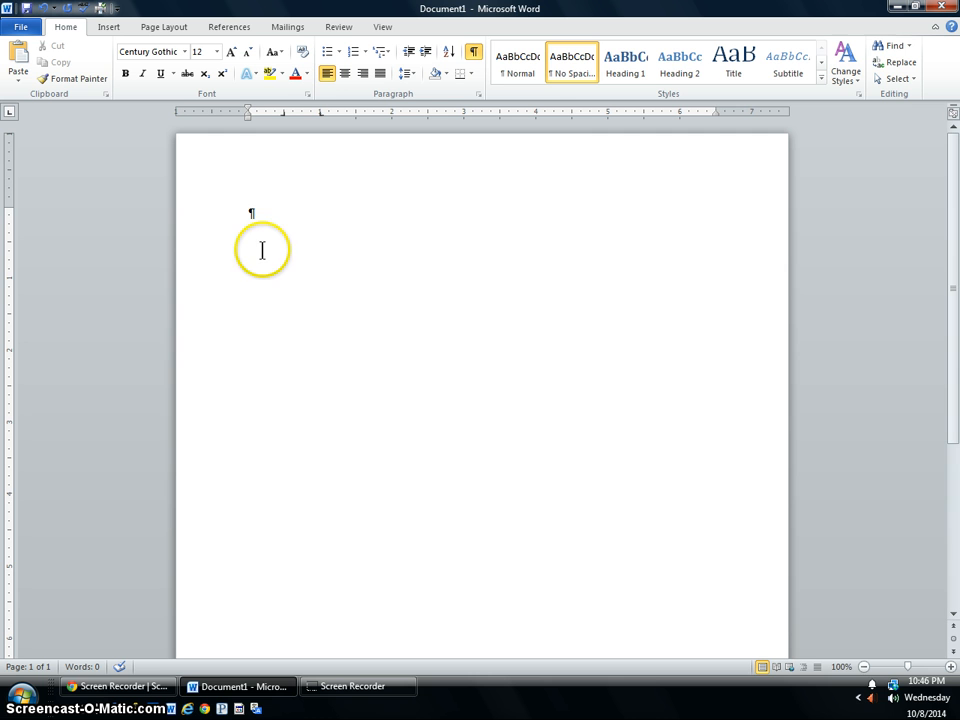
Add a center tab stop at 4.25" and a decimal tab stop at 6" on the ruler
click(9, 111)
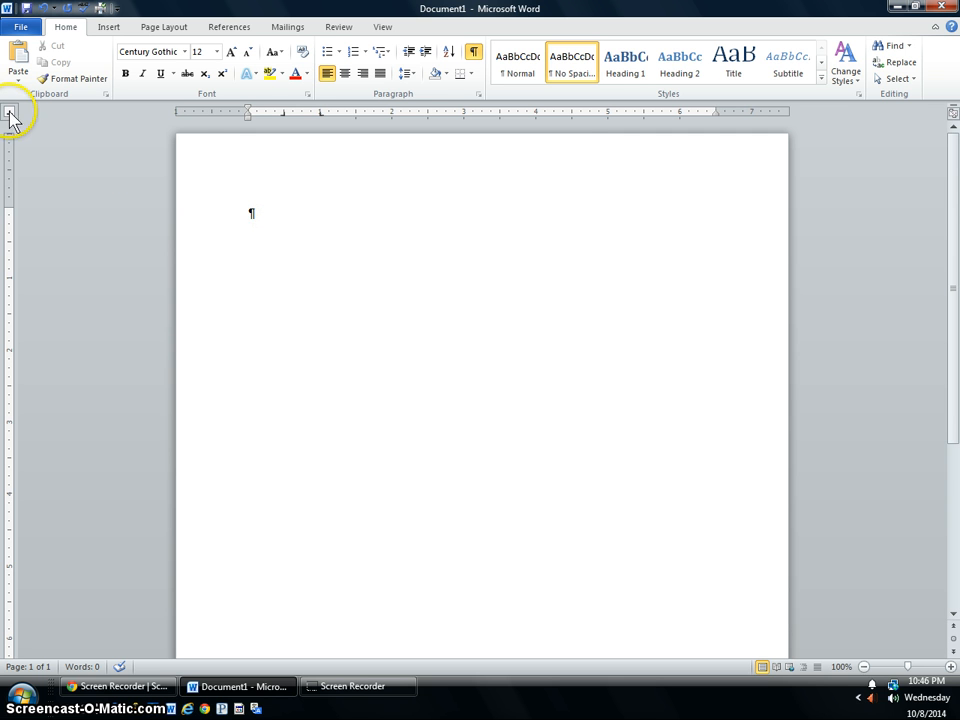
click(553, 111)
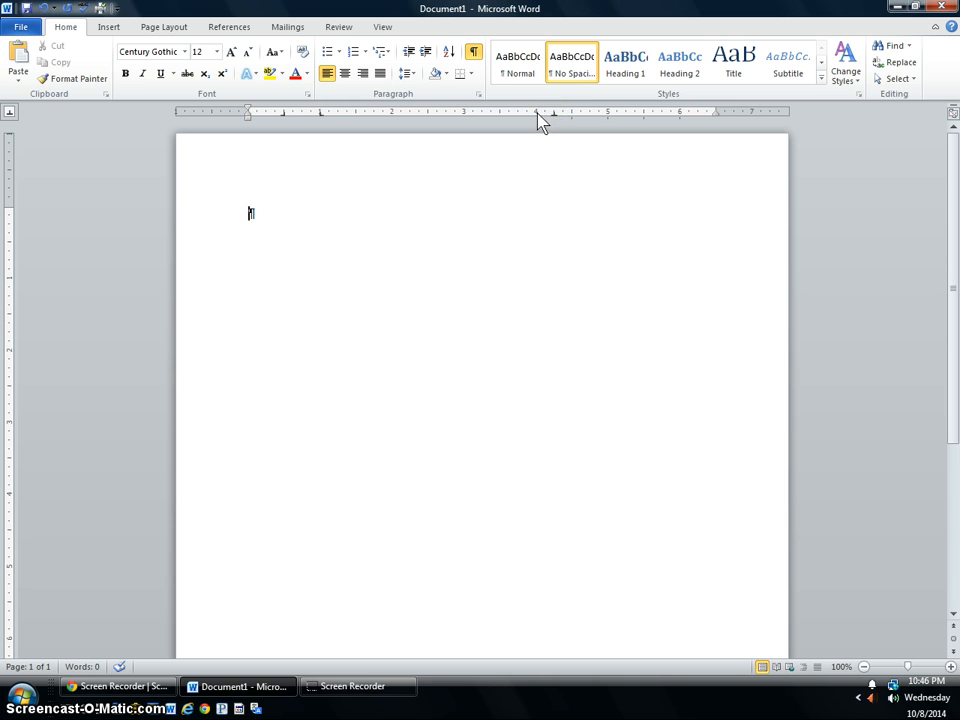
mouse_move(553, 112)
mouse_down()
mouse_move(566, 118)
mouse_move(540, 118)
mouse_move(555, 113)
mouse_up()
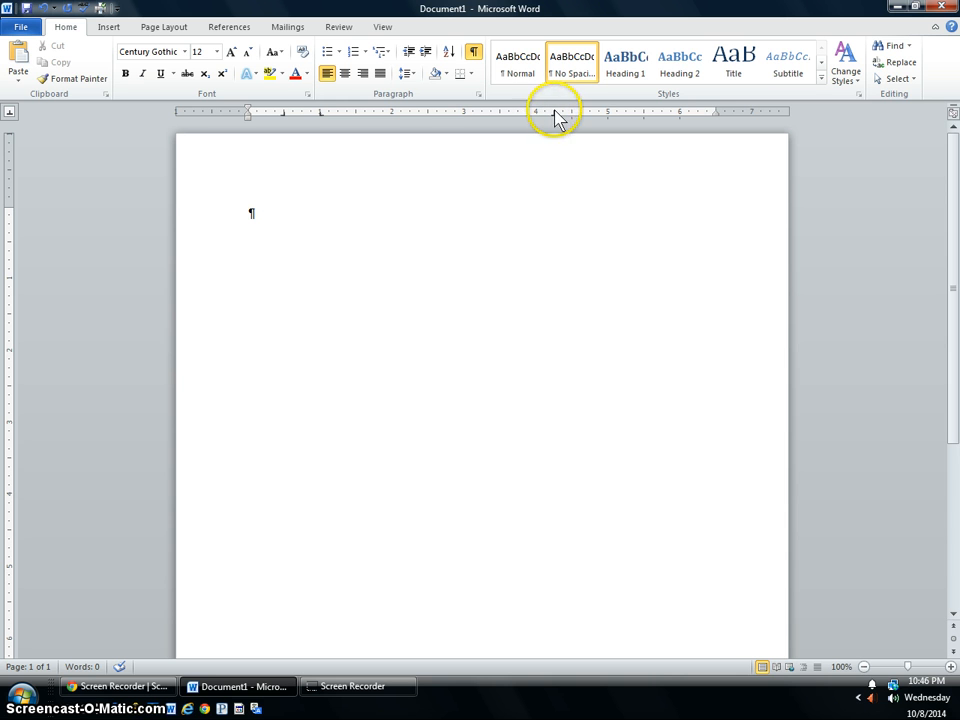
click(11, 115)
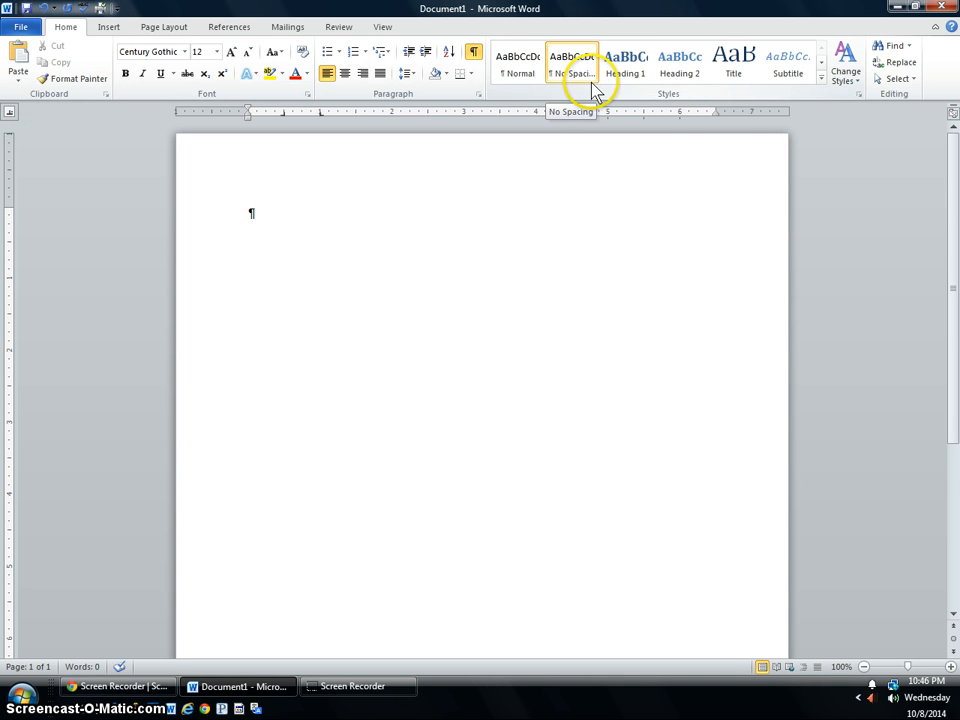
click(680, 113)
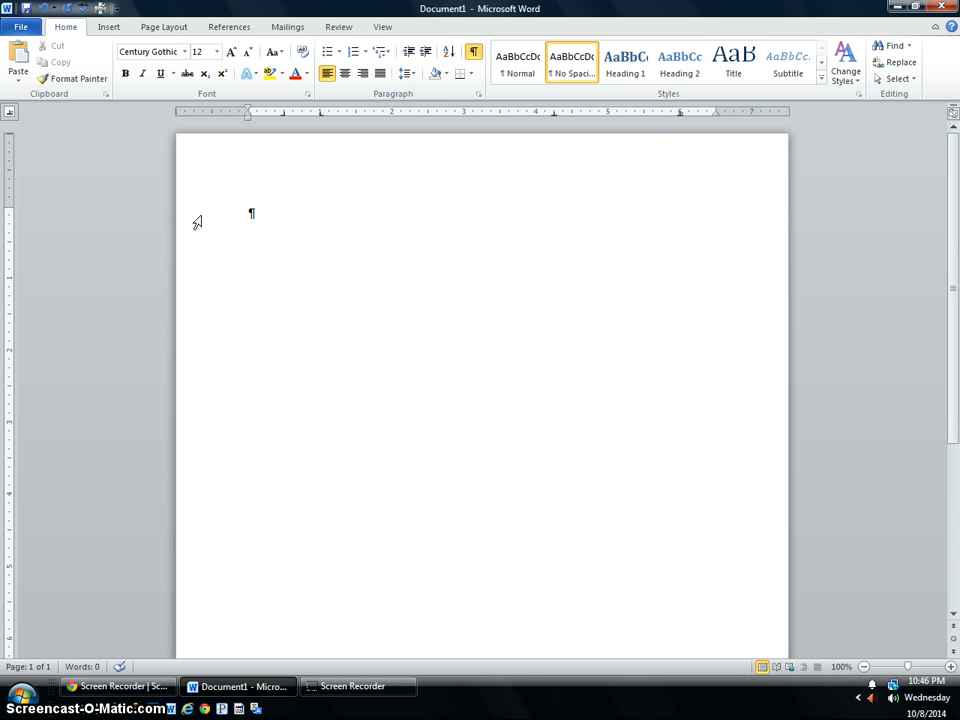
Enter the heading lines with the student's full name, Period 5, Date and Tab 3, leaving blank lines beneath them
text(hn Kelsey)
key(Return)
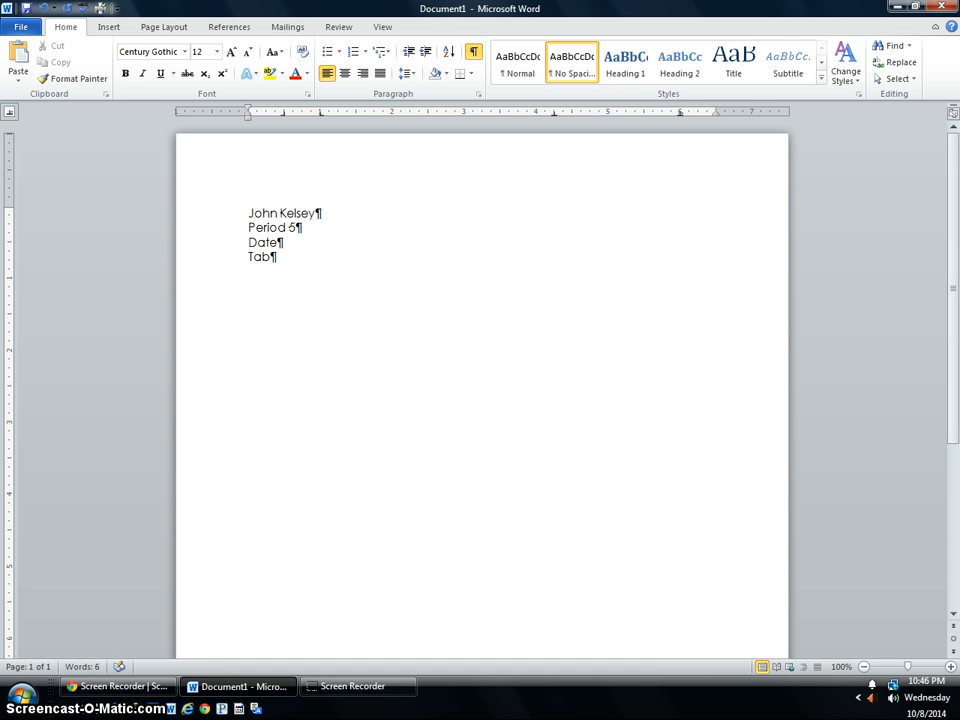
text(3)
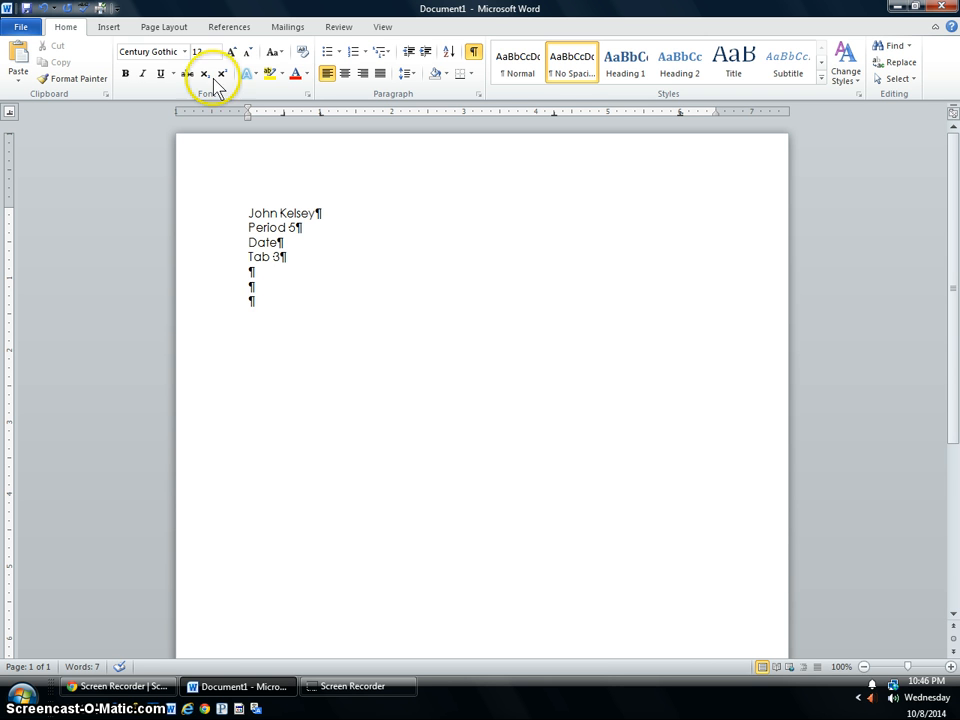
Add a centered, bold 18 pt two-line title: "Illinois Colleges & Universities" and "2009-10 Annual Tuition and Fees"
click(344, 73)
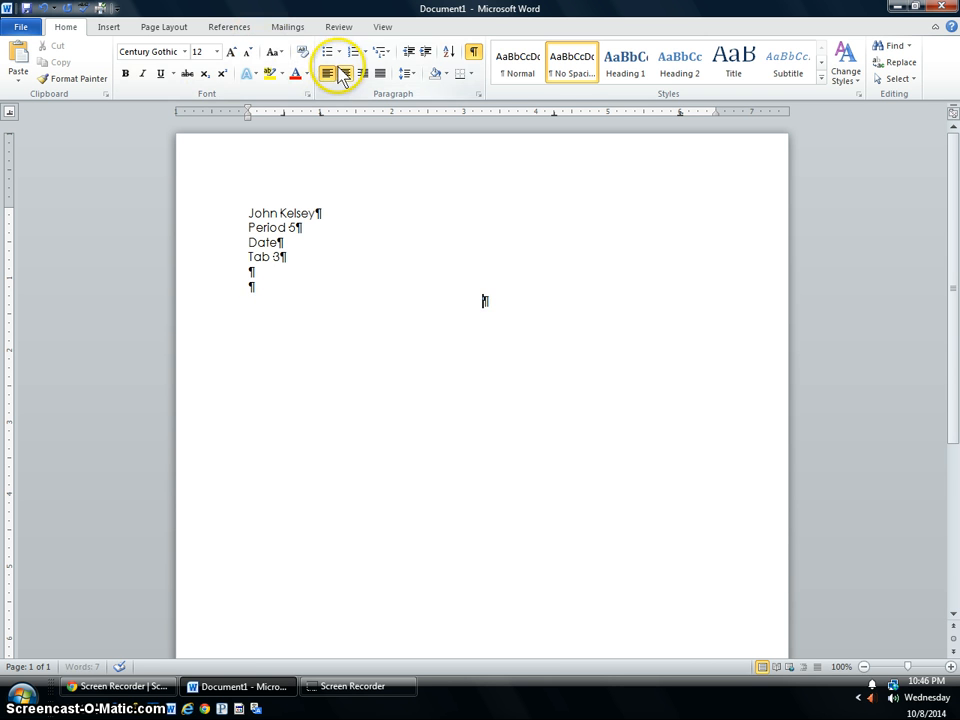
click(232, 51)
click(232, 51)
click(232, 51)
click(124, 73)
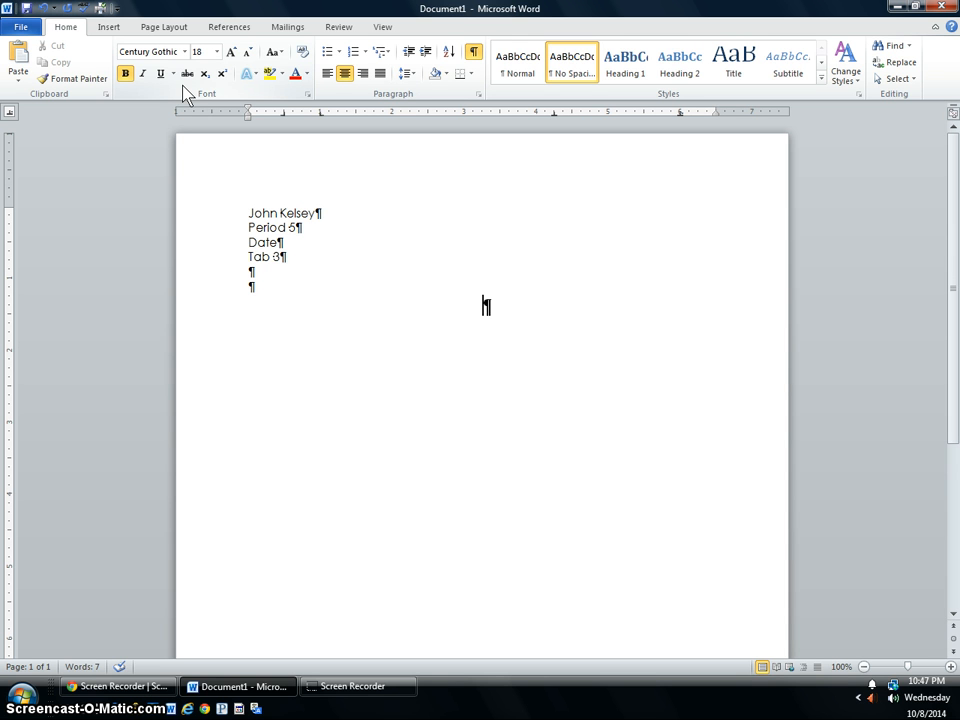
text(Illinois )
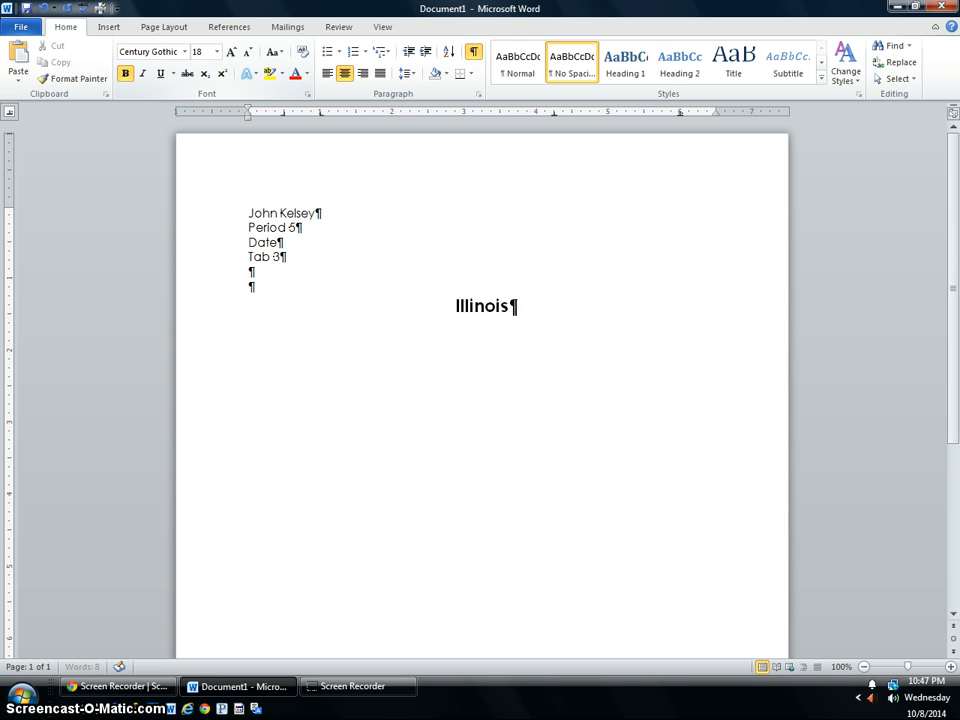
text(Colleg)
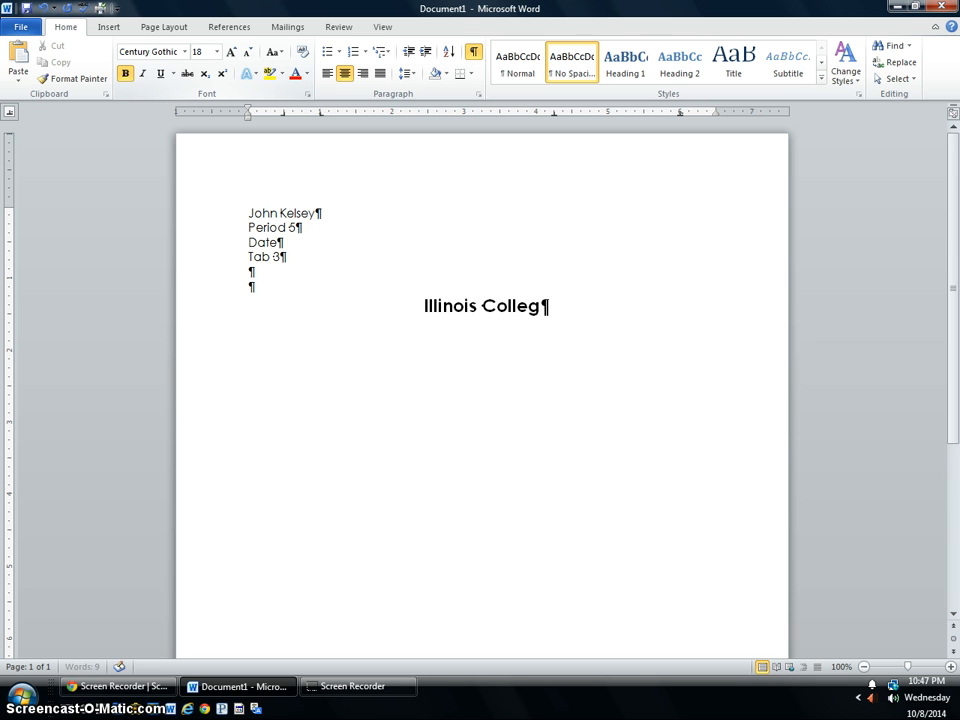
text(es & Universities)
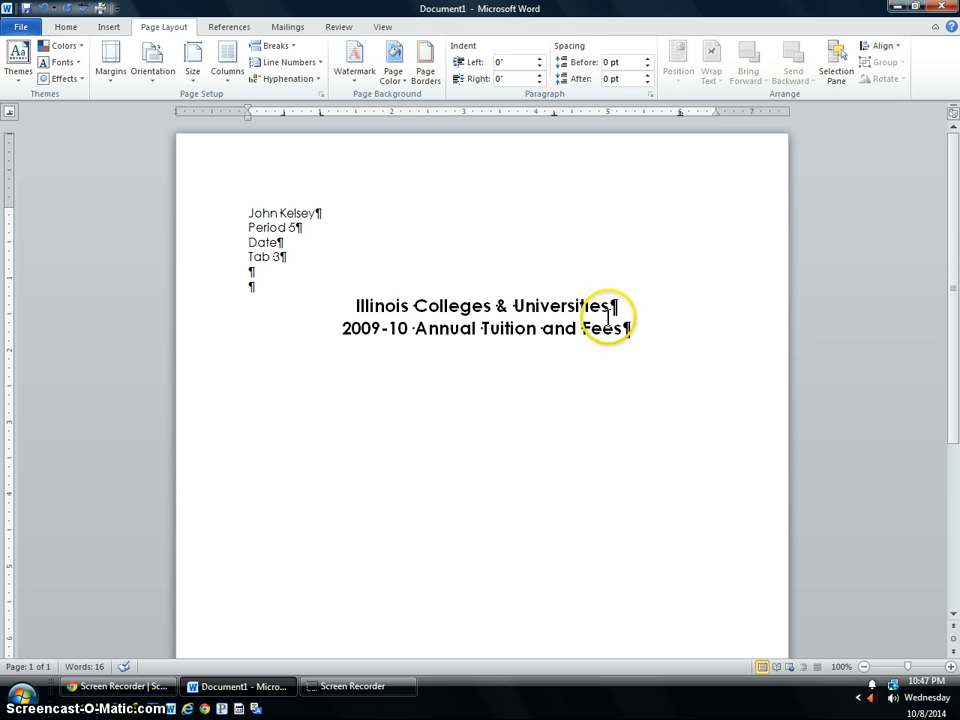
Start a left-aligned, non-bold 12 pt paragraph below the title, leaving two blank lines in between
click(66, 27)
click(247, 52)
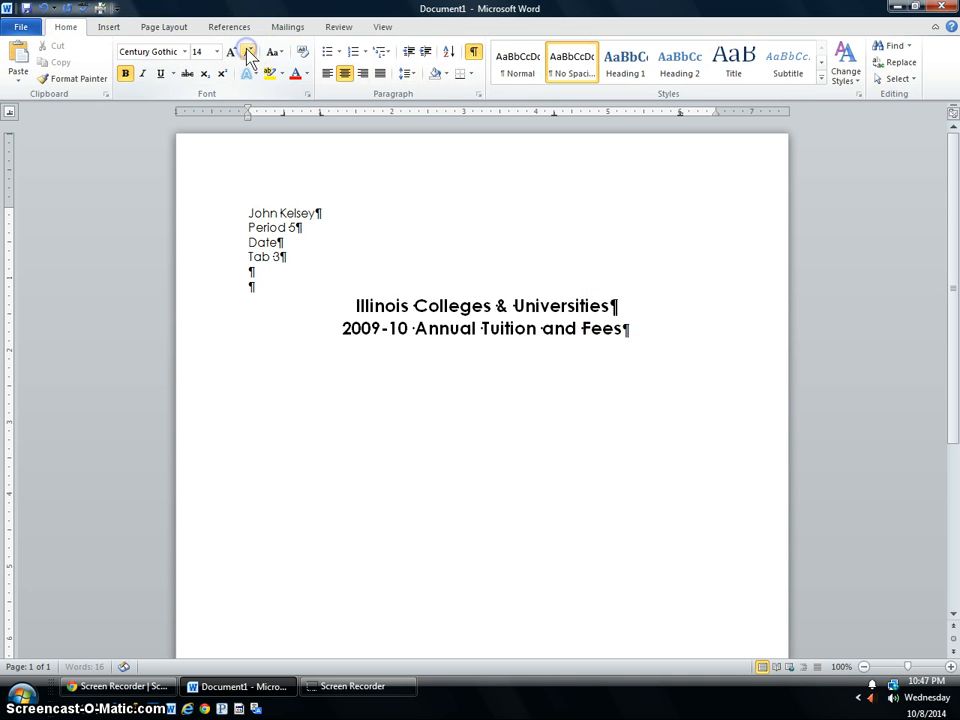
click(247, 52)
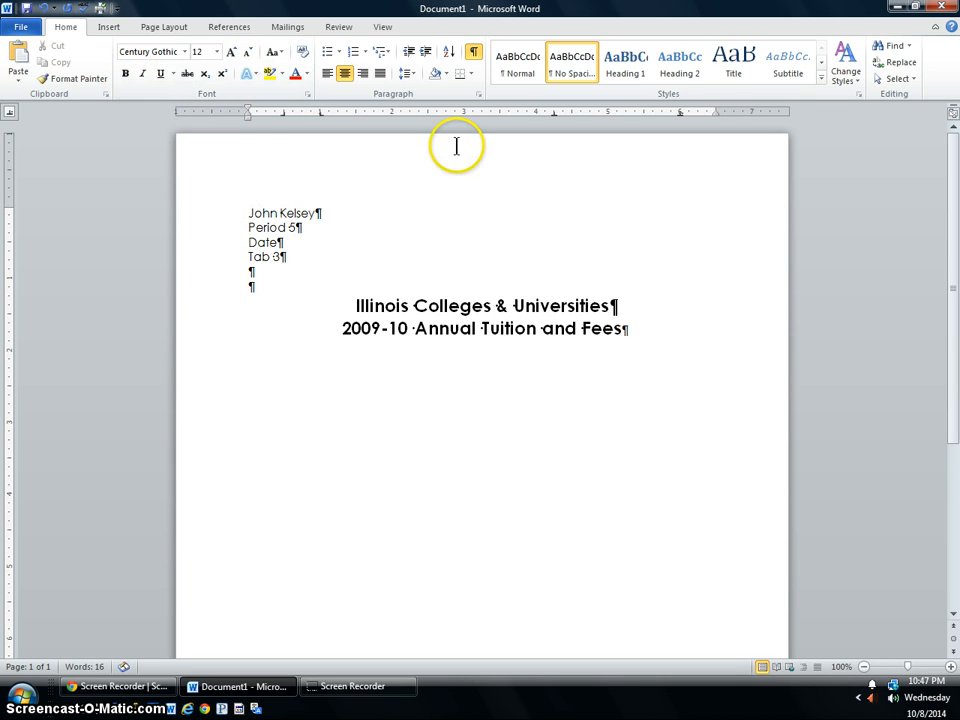
key(Return)
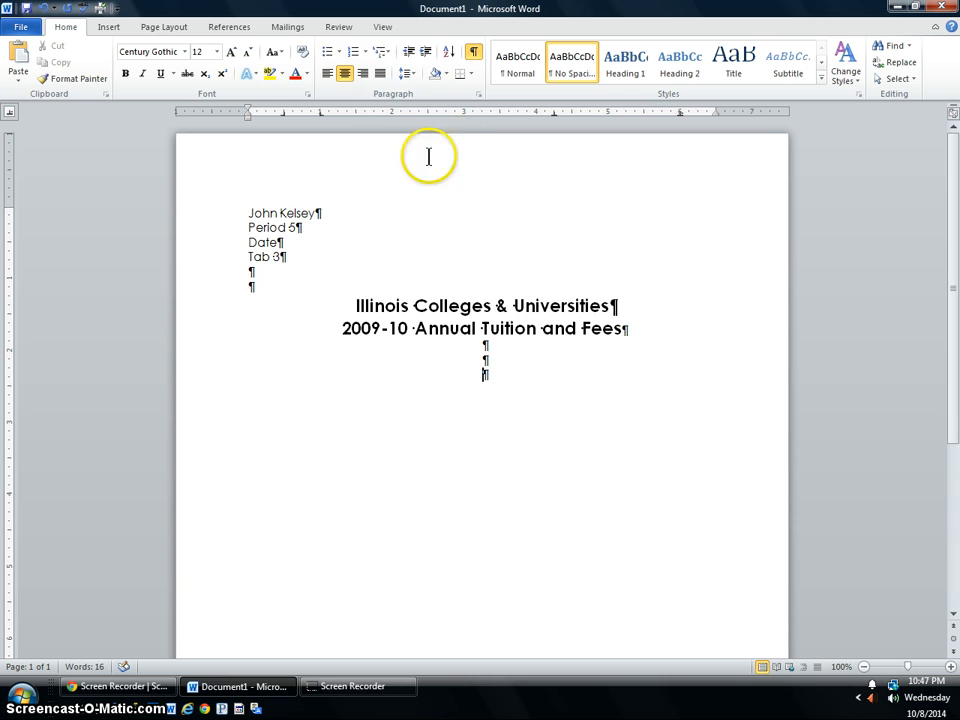
click(327, 73)
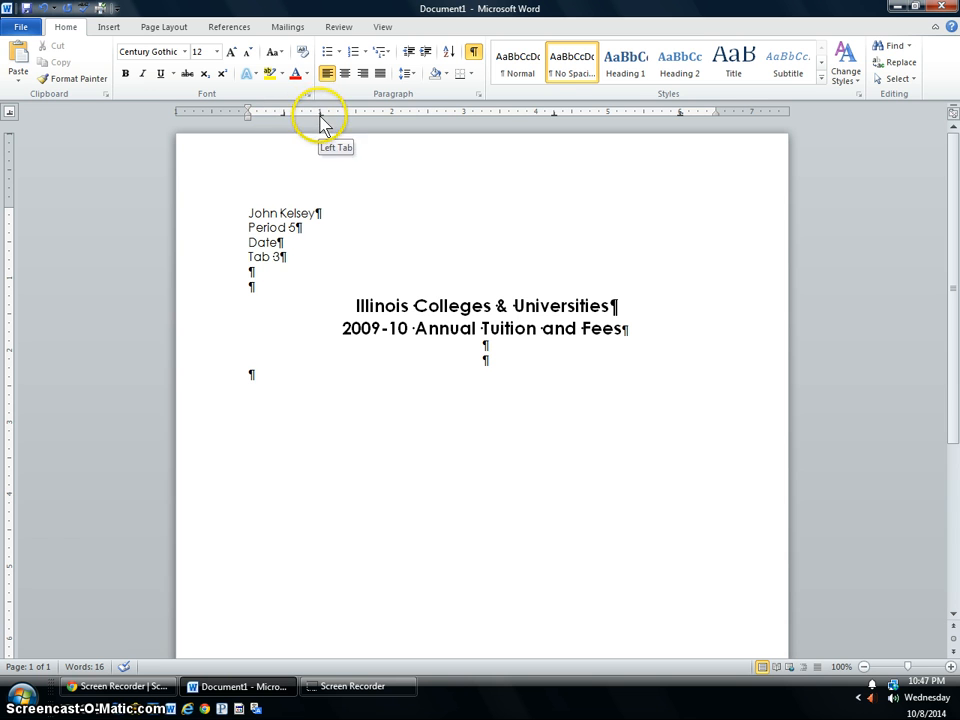
Add a bold, underlined "Rank" column heading at the first tab stop on the line below the title
click(678, 112)
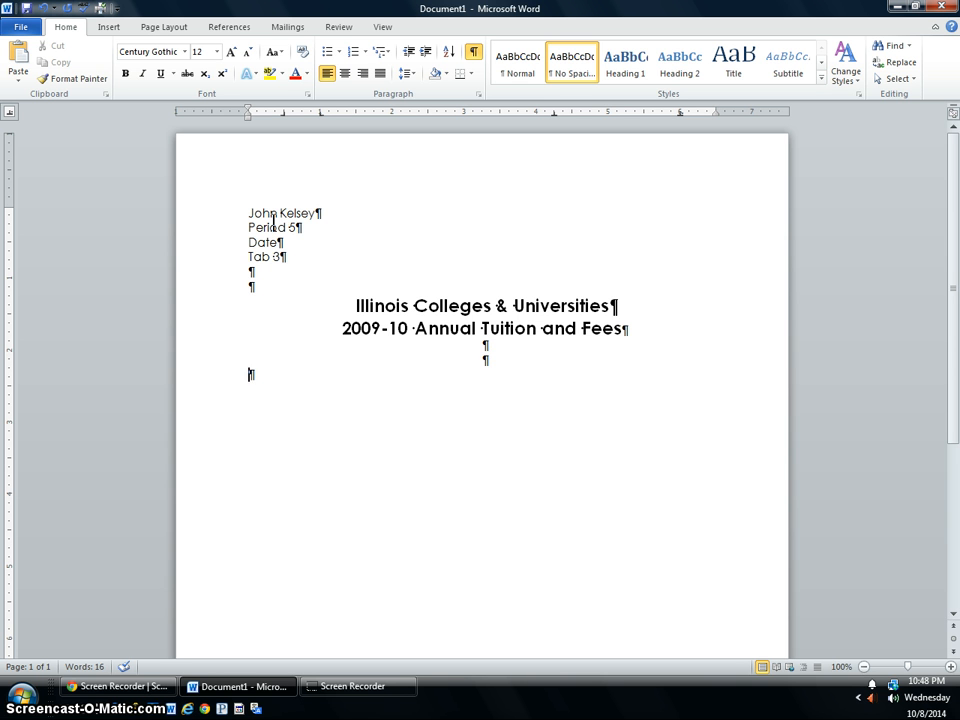
click(127, 75)
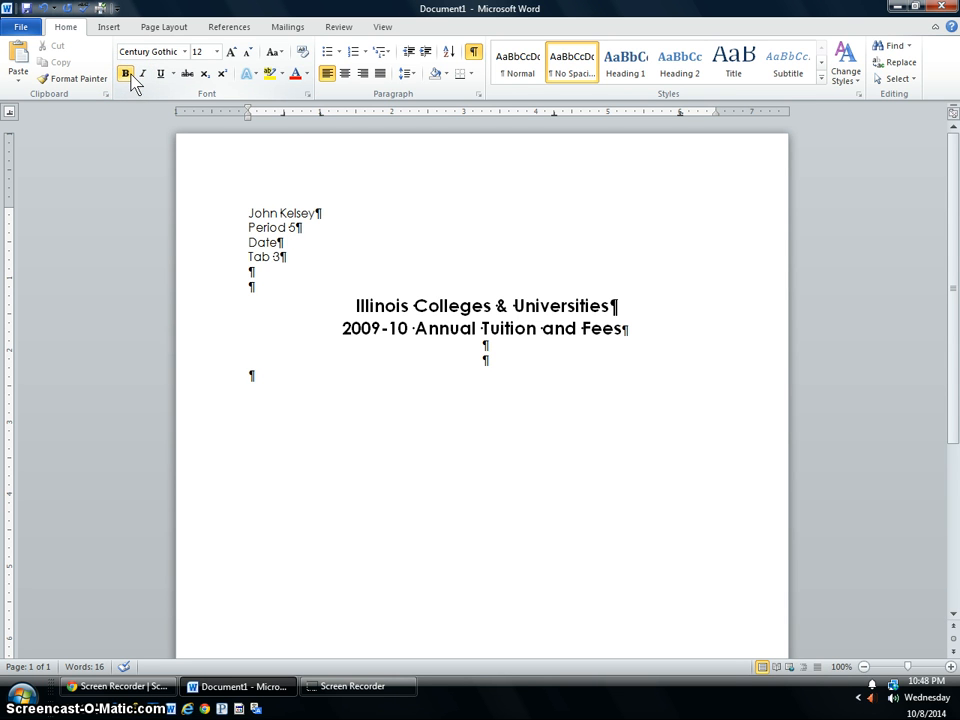
click(146, 74)
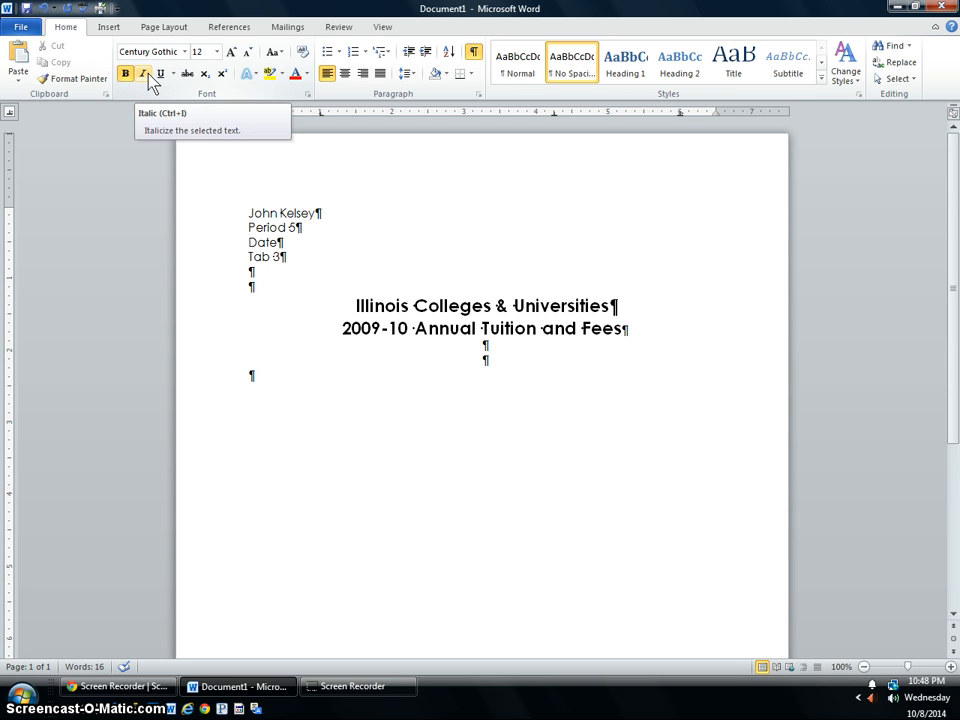
key(Tab)
click(148, 77)
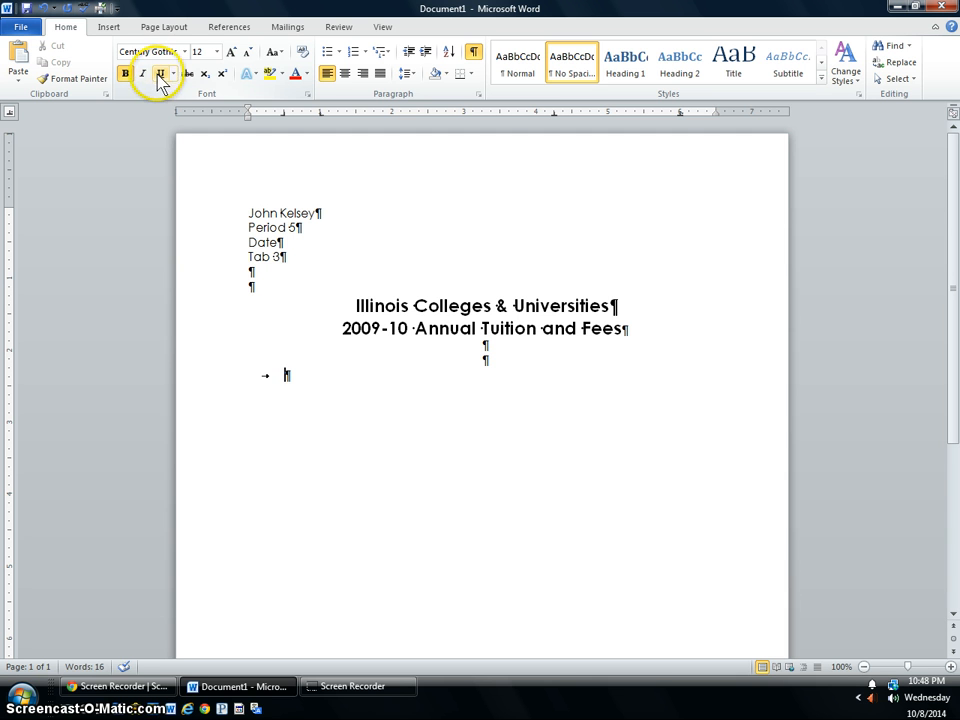
click(160, 76)
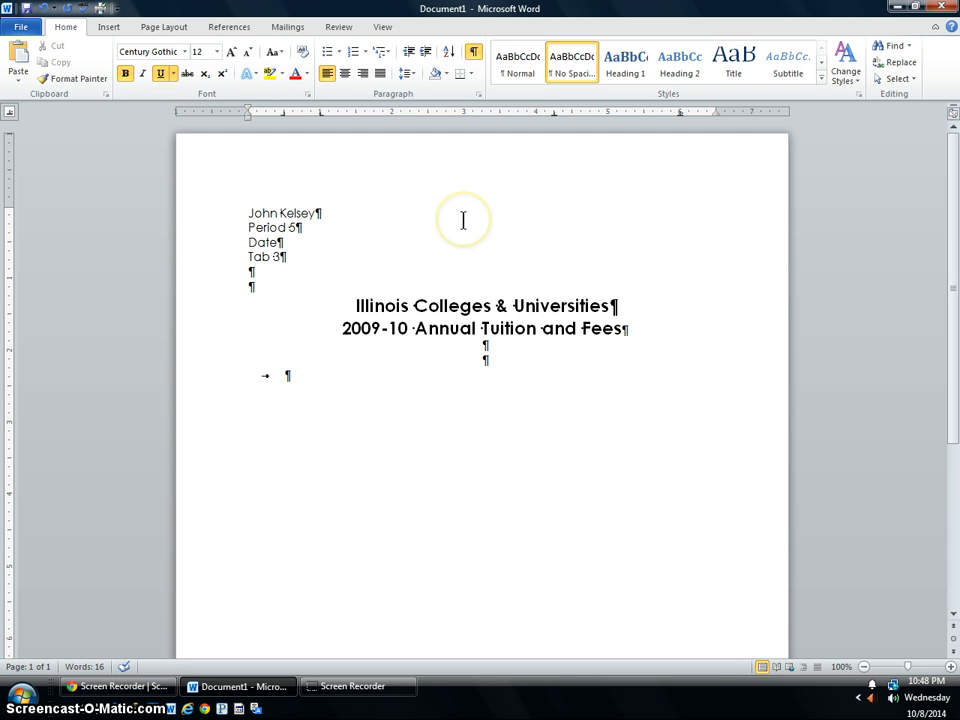
text(Ran)
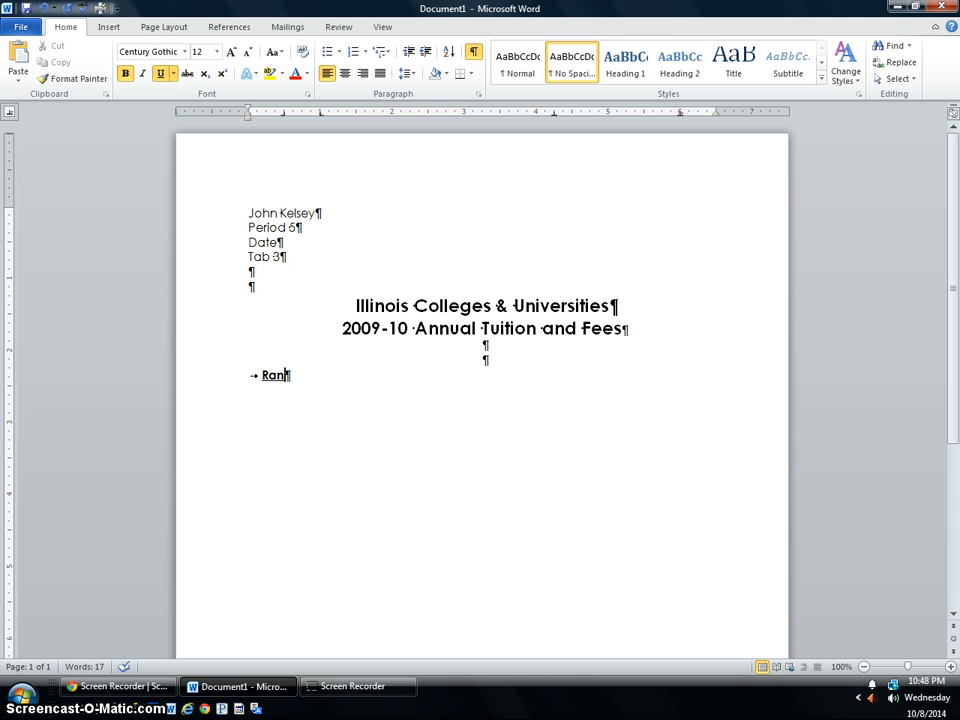
text(k)
Add a bold, underlined "Name" heading at the next tab stop, keeping the tab space between the headings free of underlining
click(160, 75)
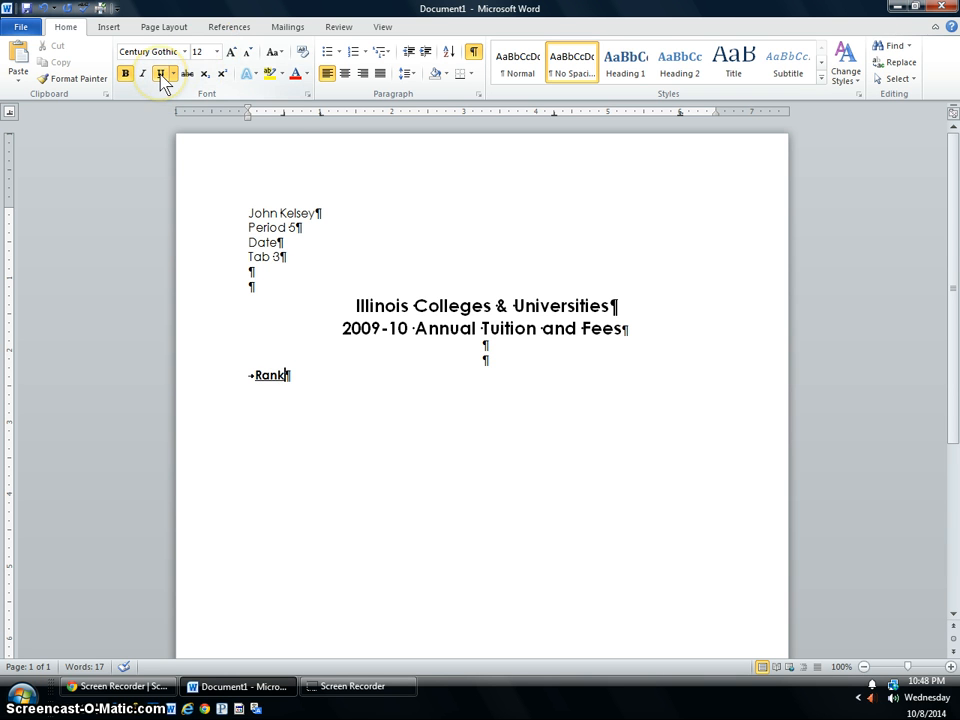
click(298, 375)
key(Tab)
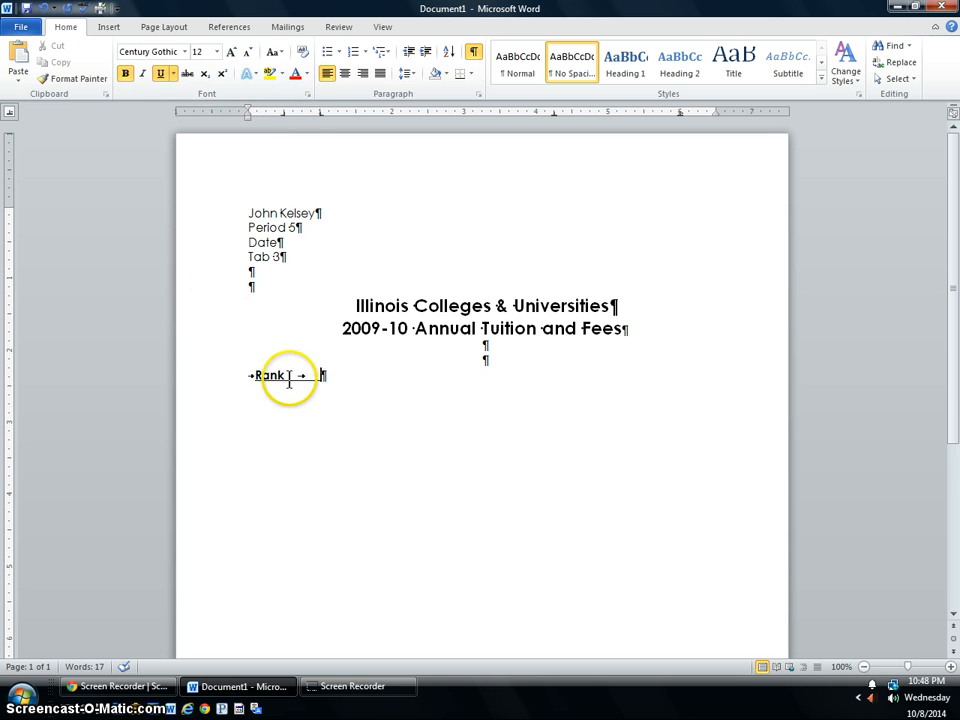
key(BackSpace)
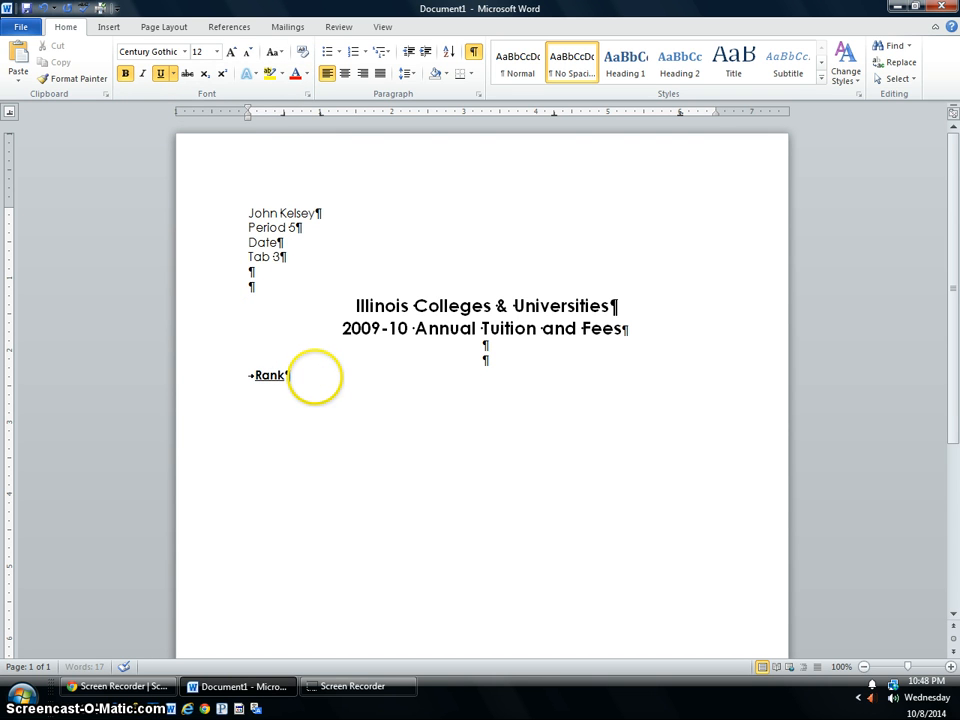
click(160, 73)
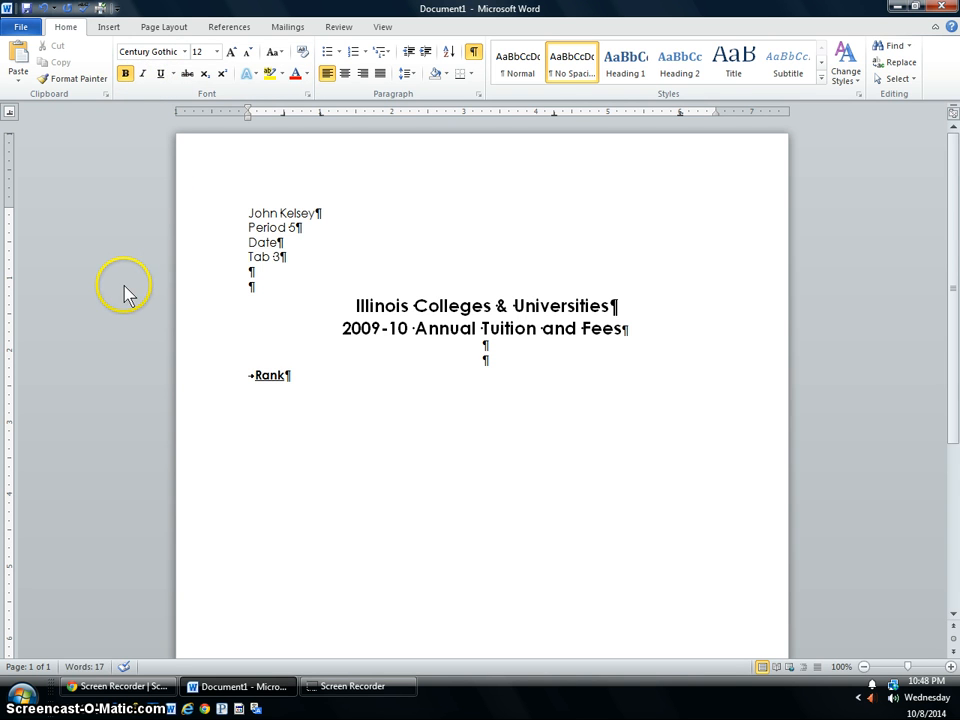
key(Tab)
click(160, 73)
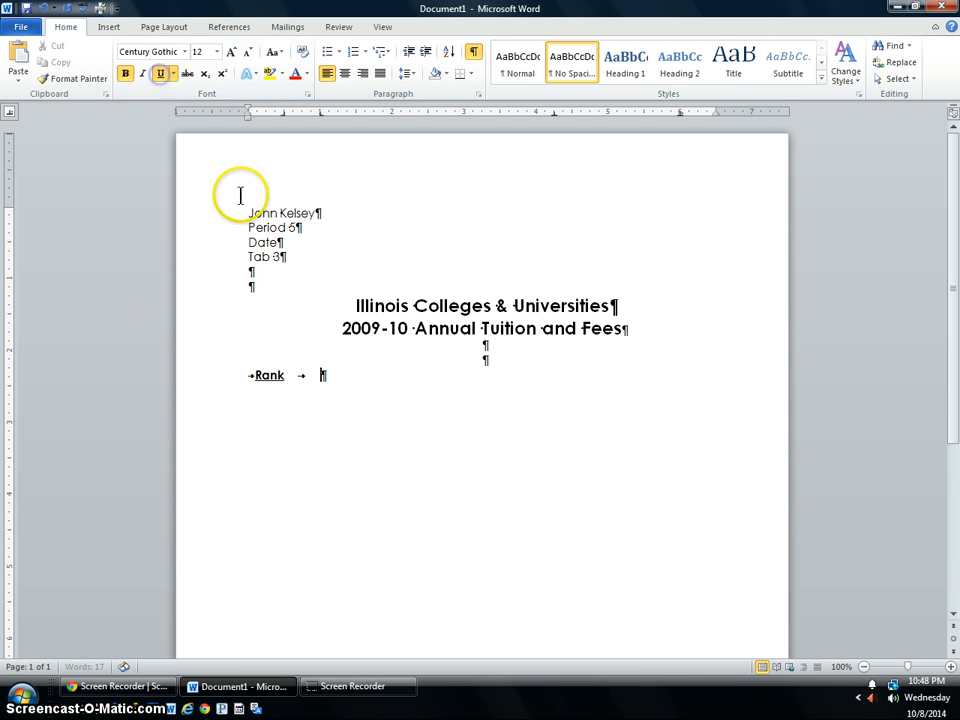
text(Name)
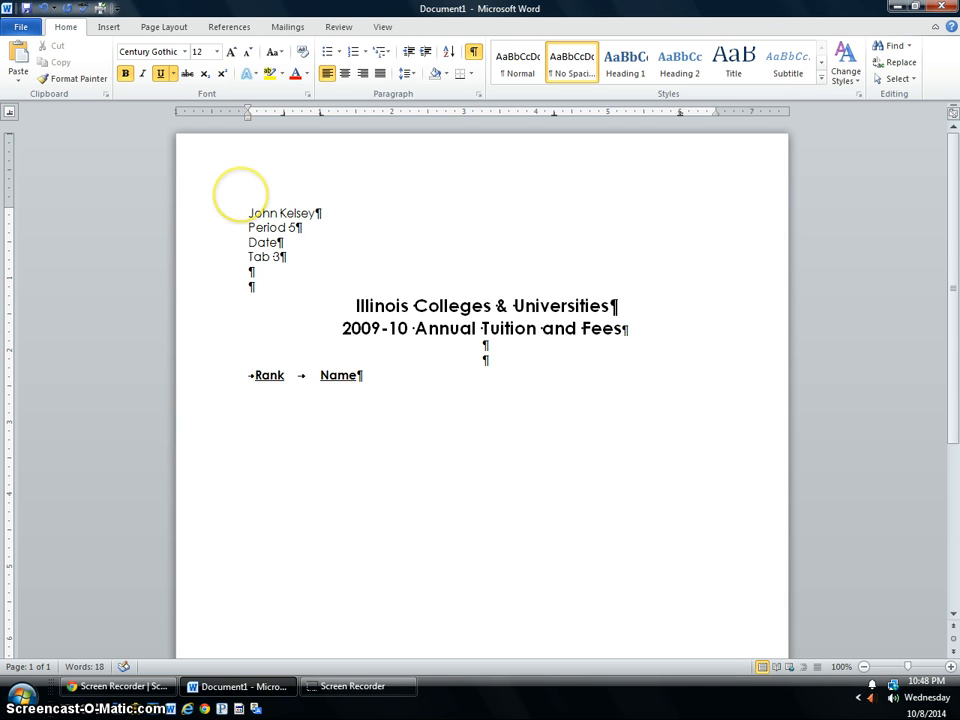
Add bold, underlined "Type" and "Amount ($.$$)" headings at the remaining tab stops, with no underline on the gaps between them
click(160, 73)
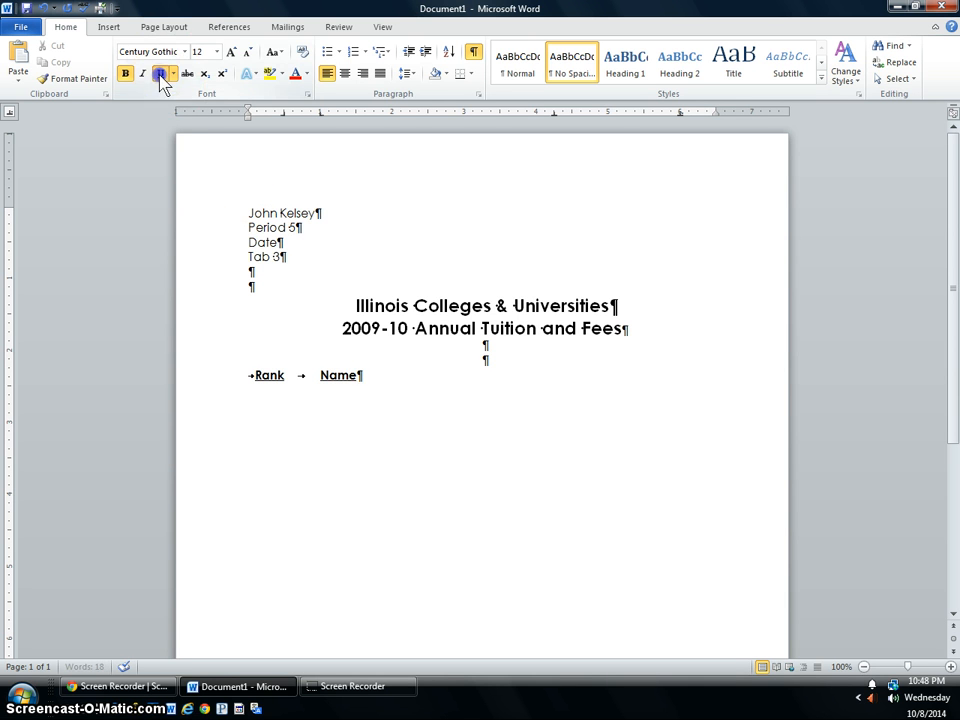
key(Tab)
click(161, 75)
text(Type)
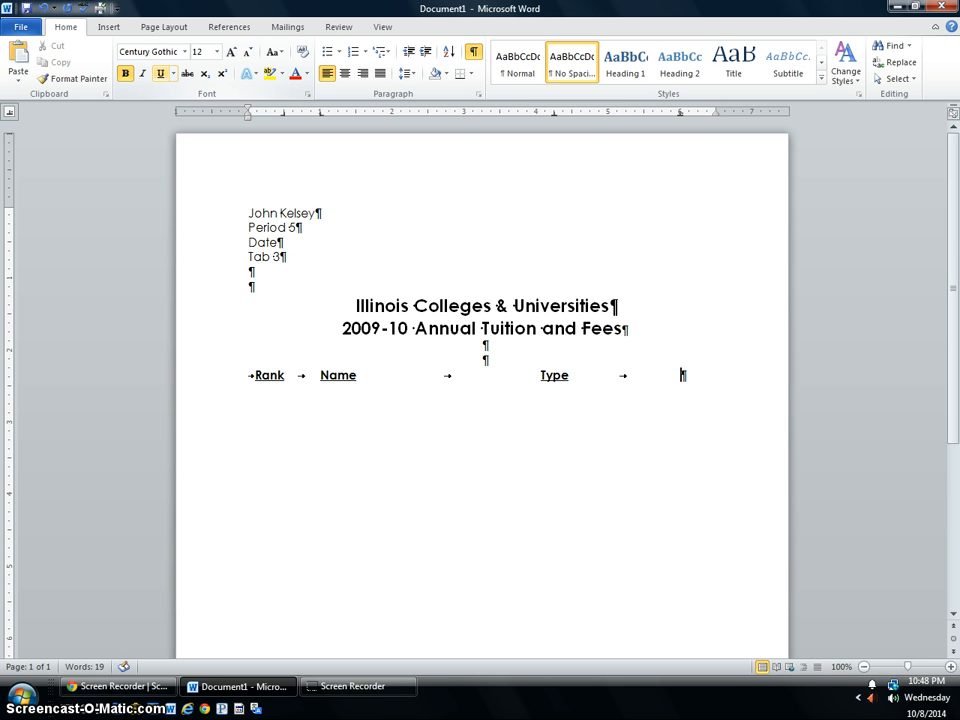
text(Am)
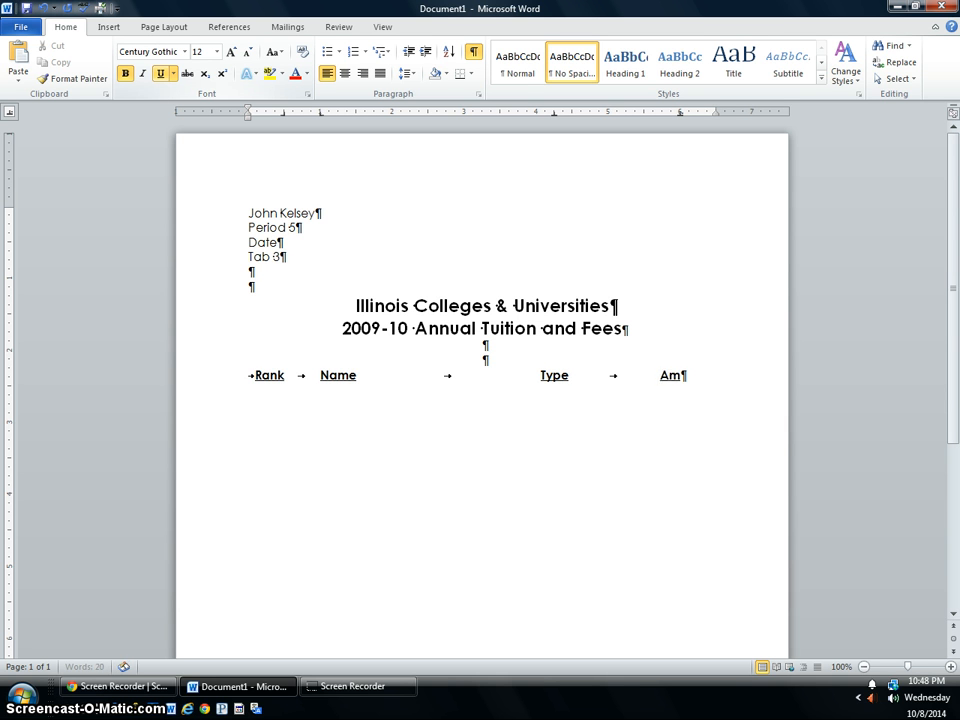
text(ount ()
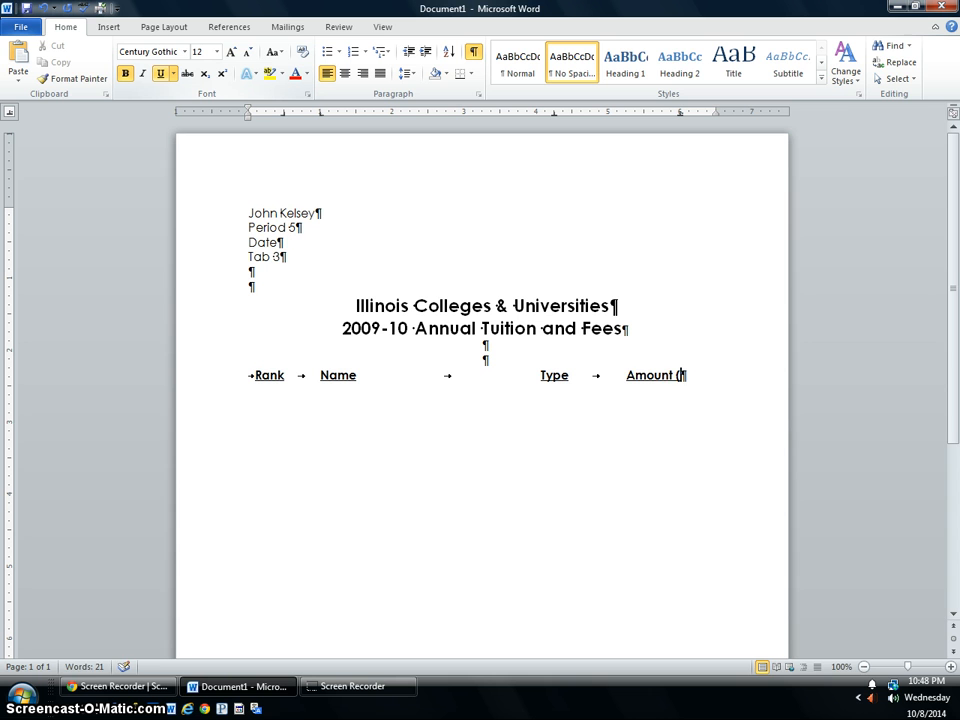
text($.$$)
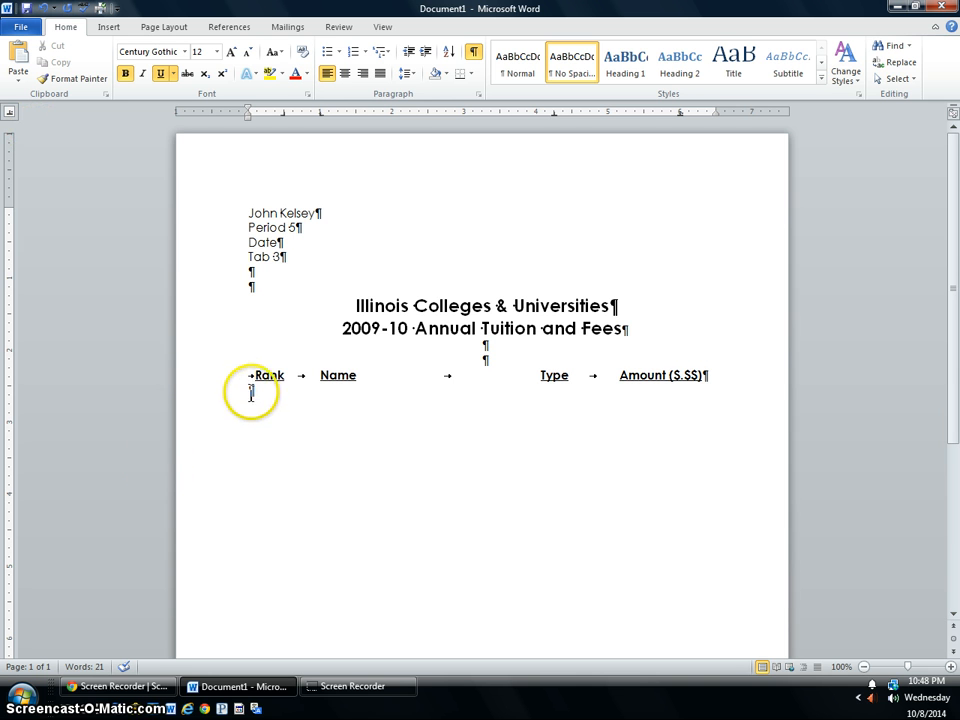
Apply double line spacing from the column heading row and start a new line below it without bold or underline
key(BackSpace)
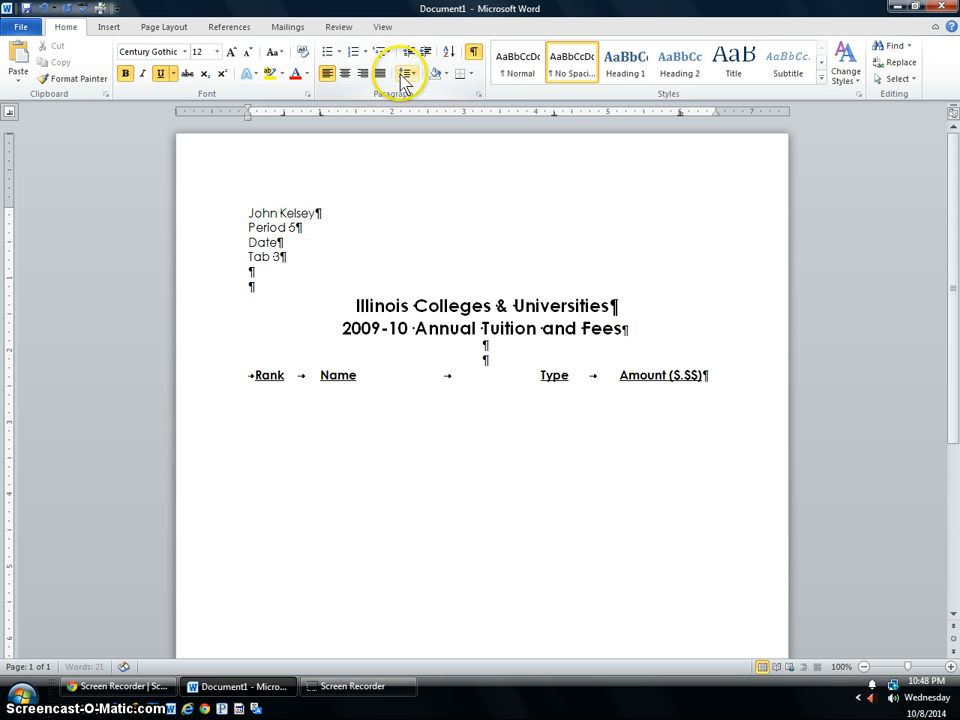
drag(410, 79, 428, 155)
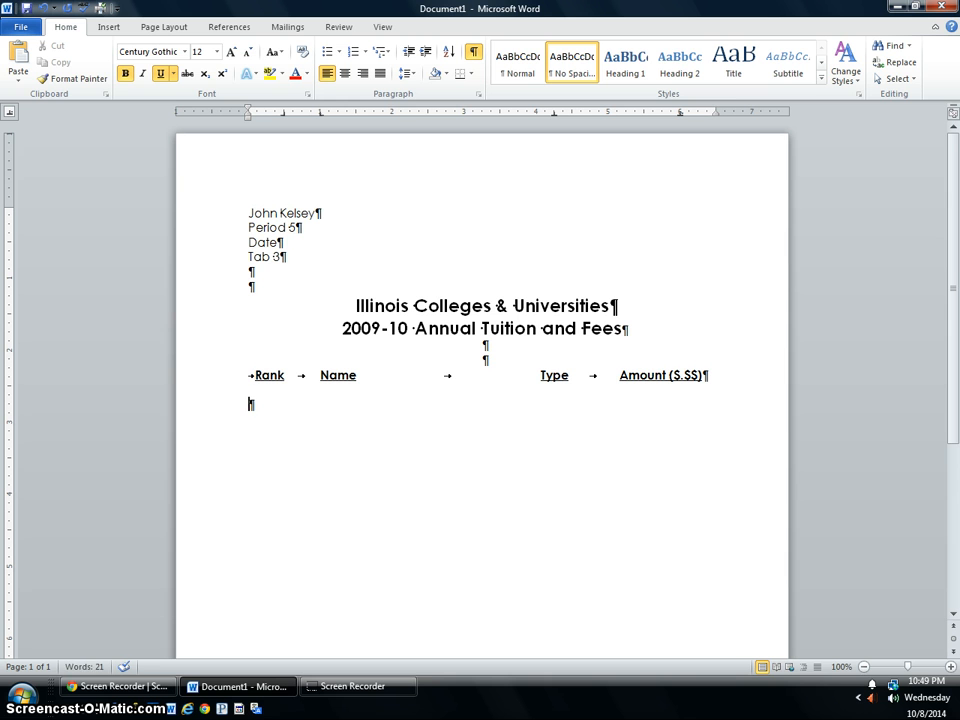
click(125, 74)
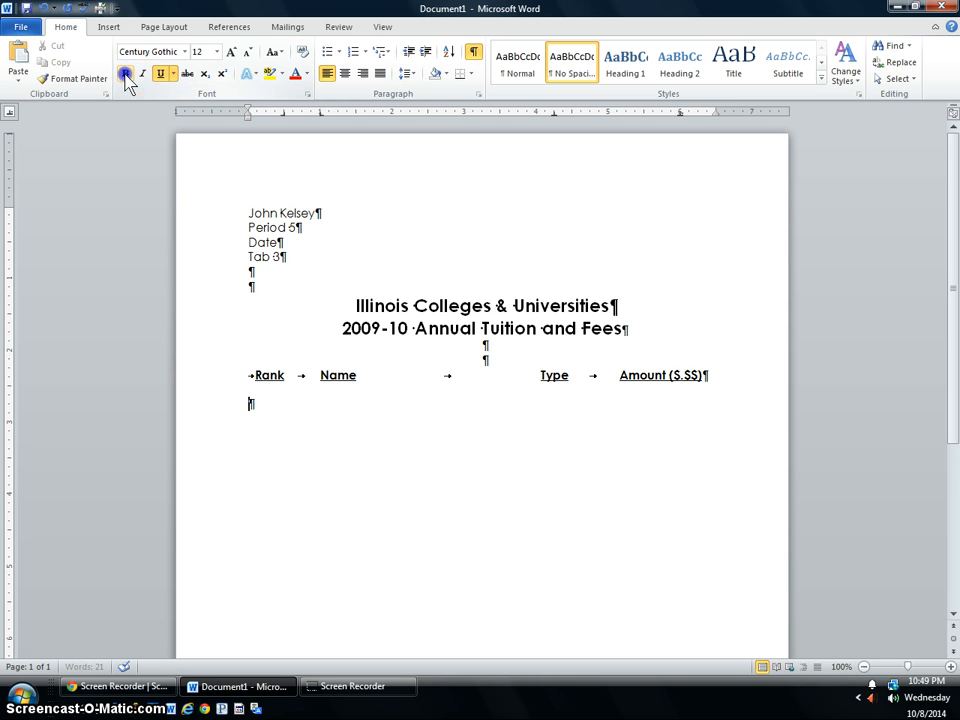
click(158, 75)
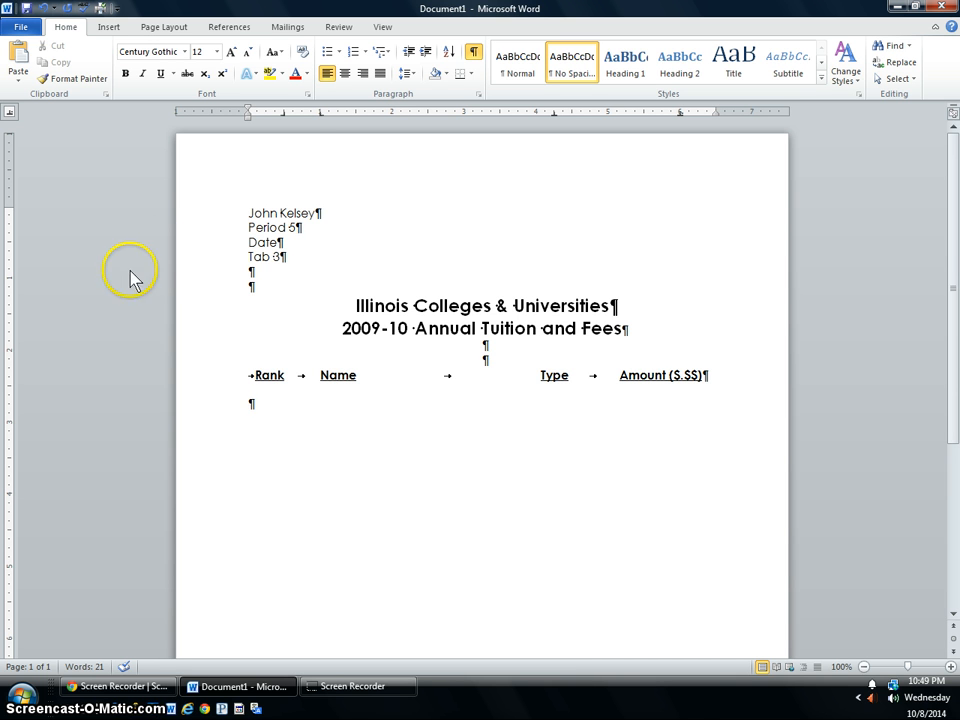
Review the four tab stops and give the 0.5" right tab stop the solid underline leader (option 4)
double_click(286, 117)
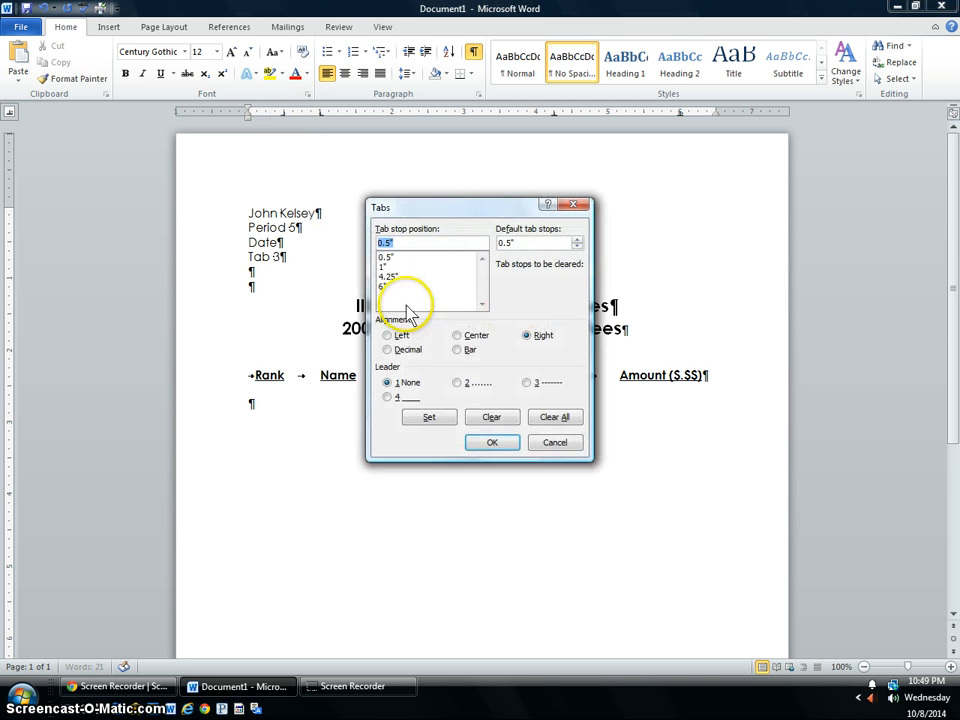
click(386, 258)
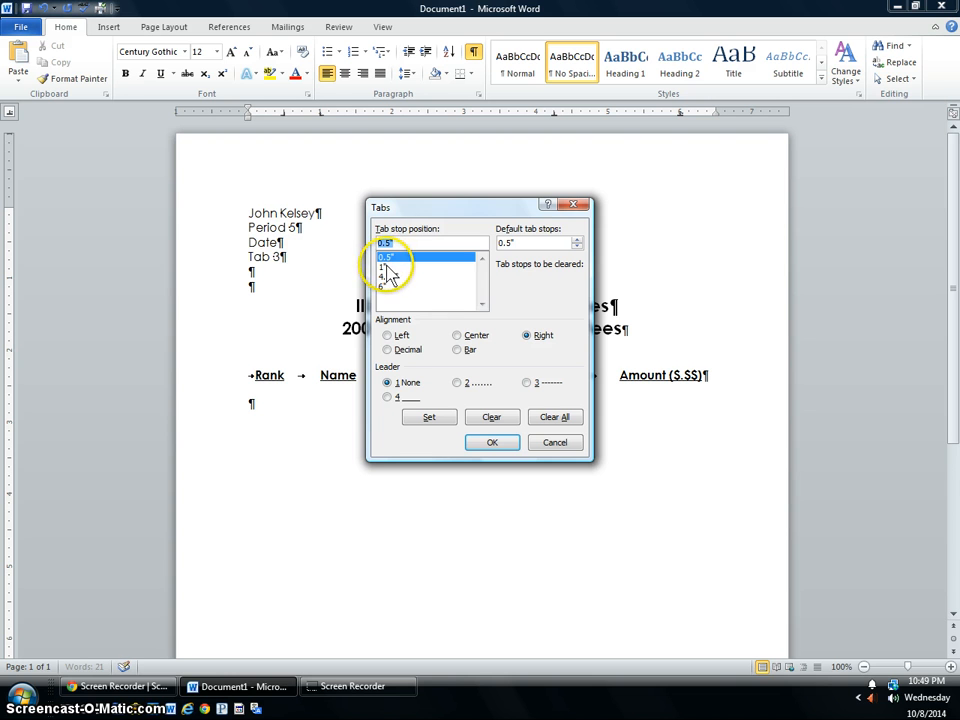
click(386, 267)
click(389, 276)
click(389, 288)
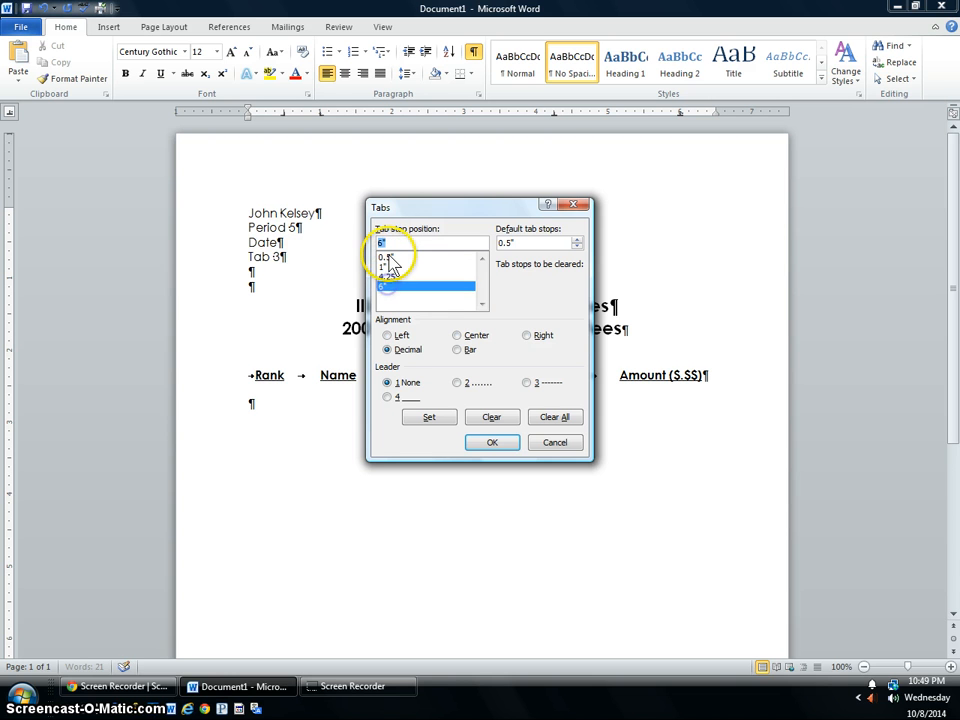
click(386, 257)
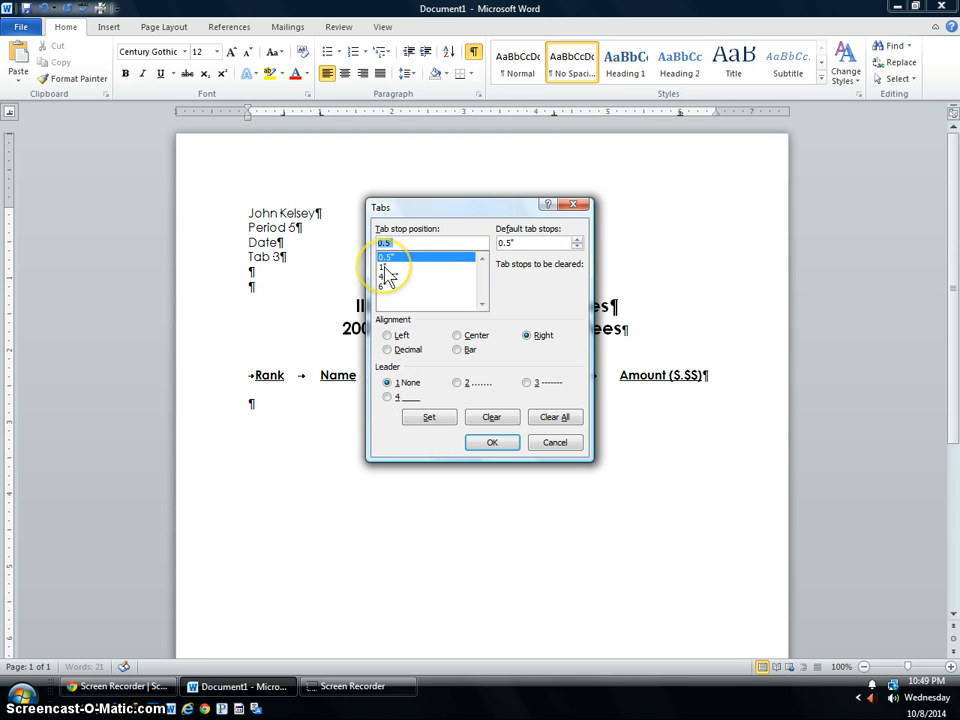
click(410, 388)
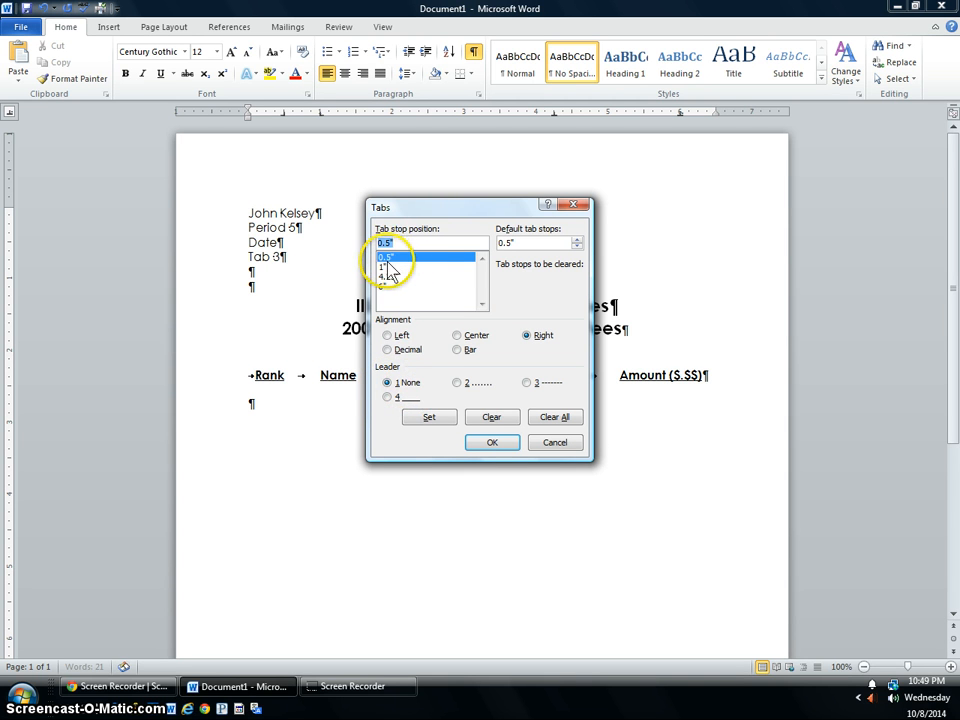
click(389, 398)
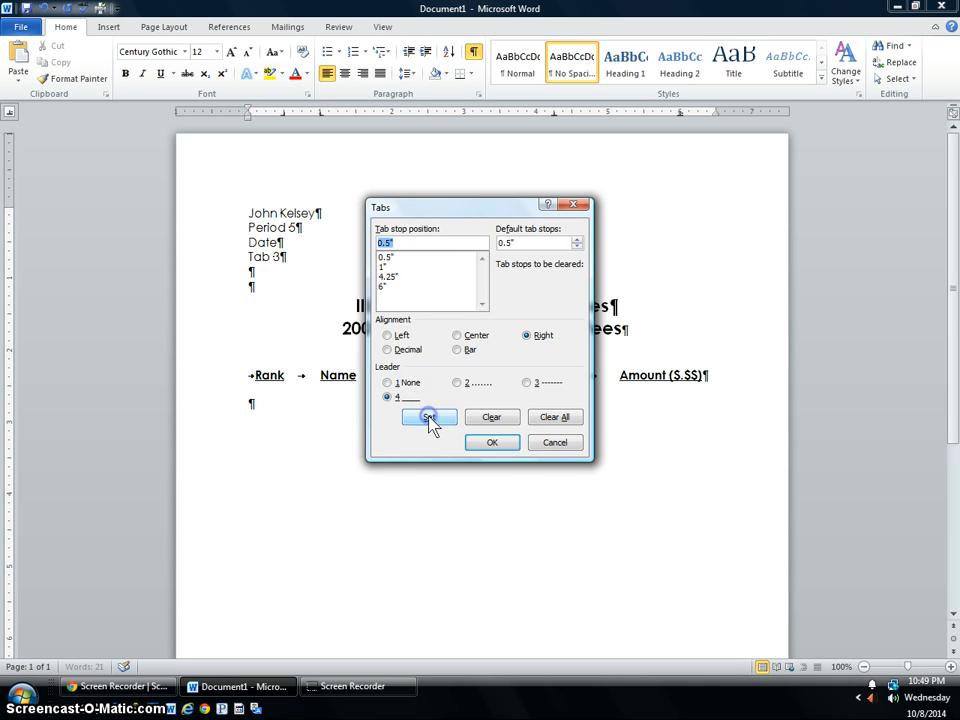
click(501, 444)
click(430, 347)
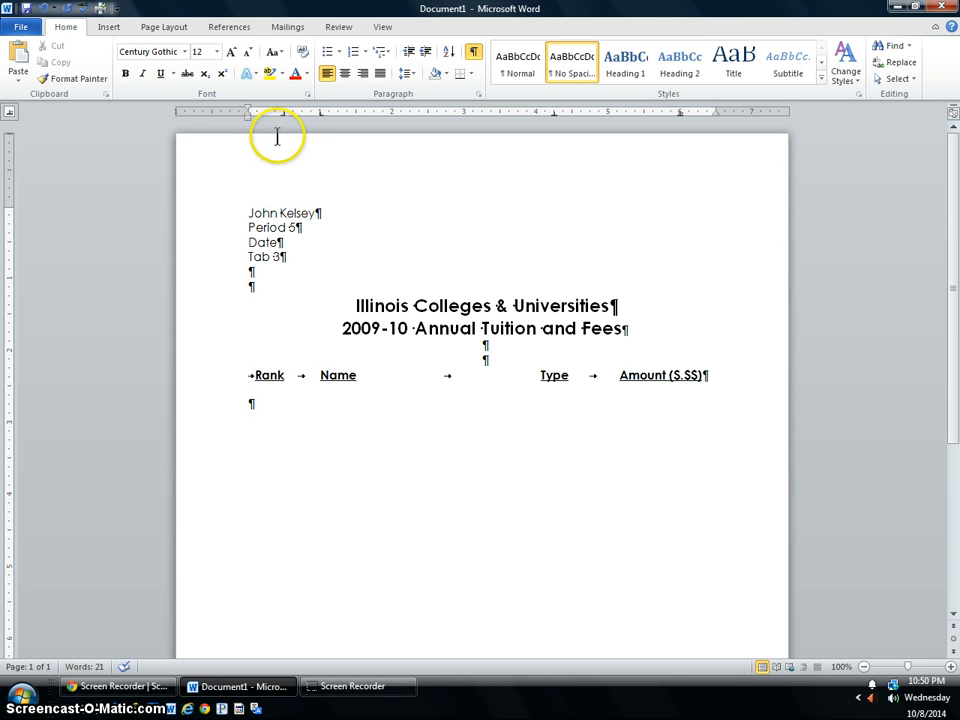
Enter the first row under the headings: a blank rank line, "Aurora University", "private" and "$18,000.00"
key(Tab)
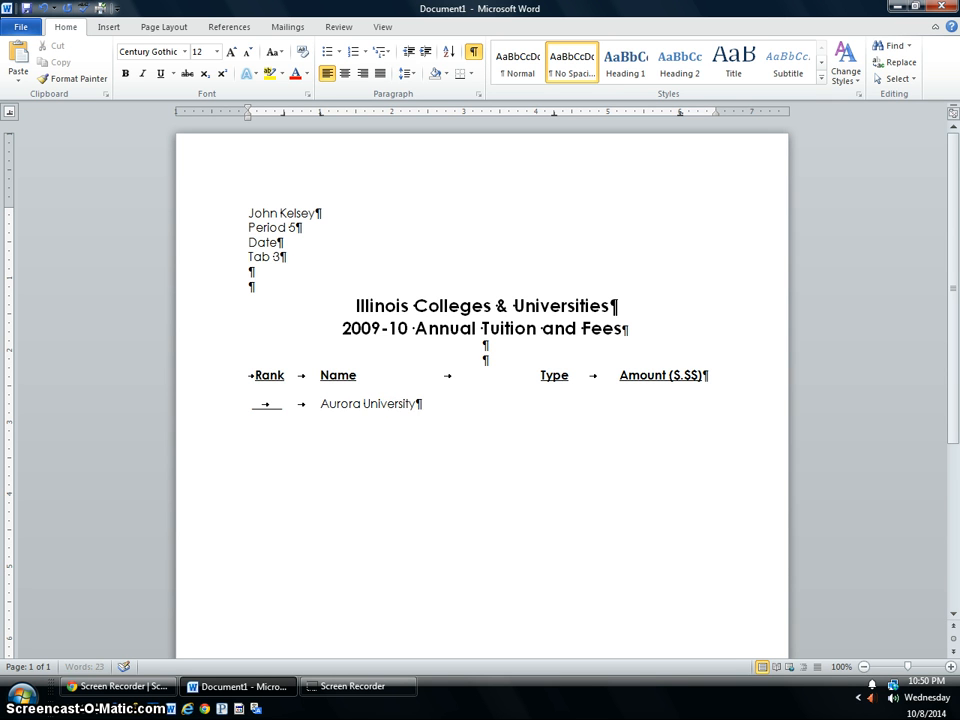
key(Tab)
text(private)
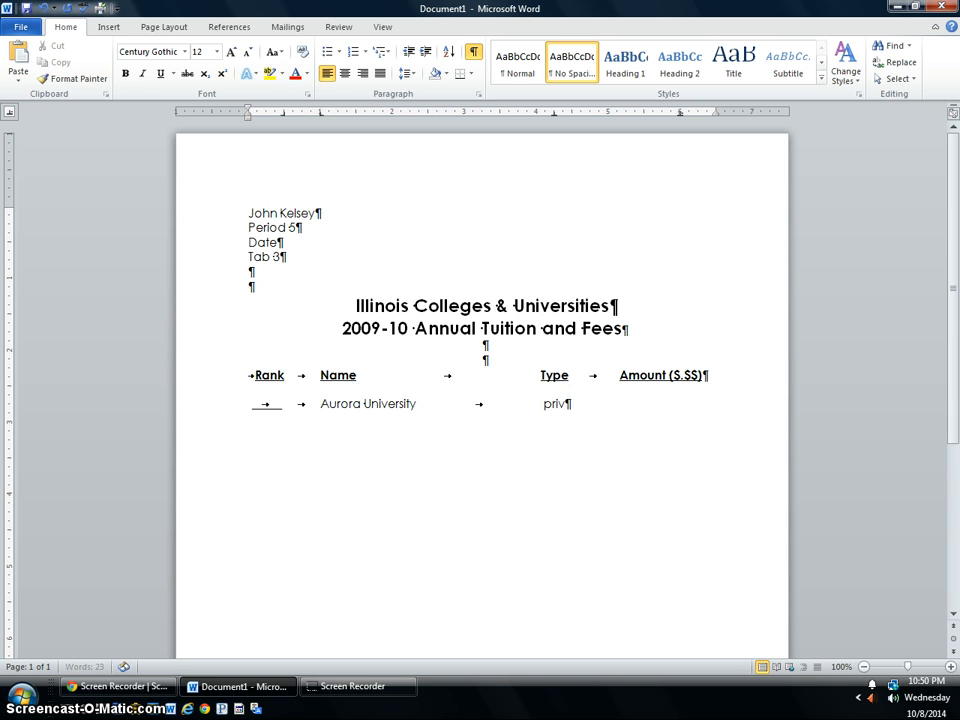
key(Tab)
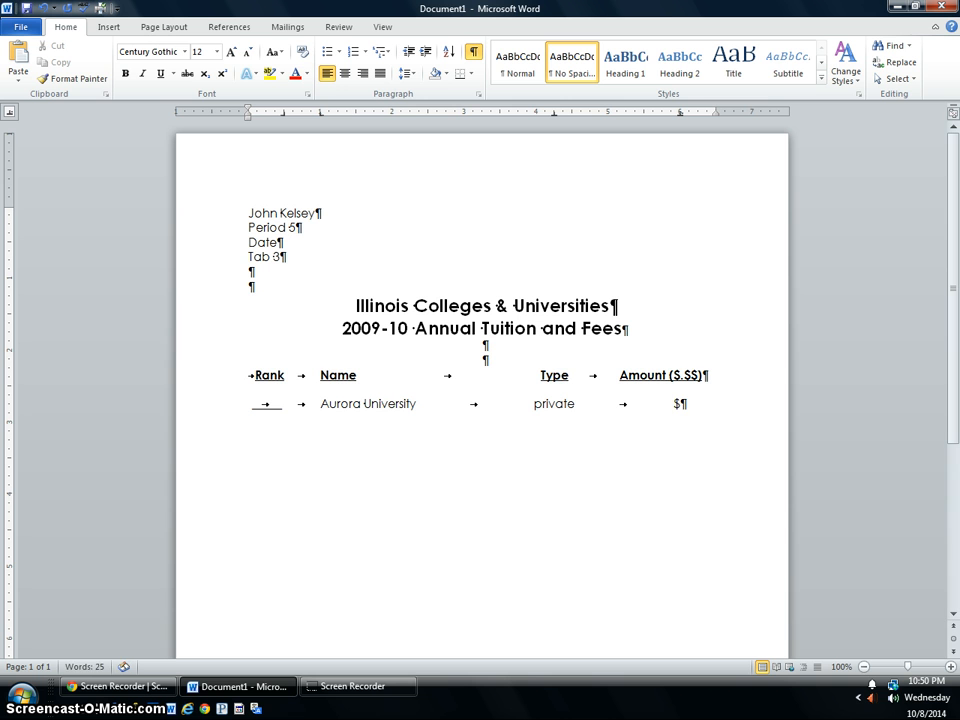
text($18,000.)
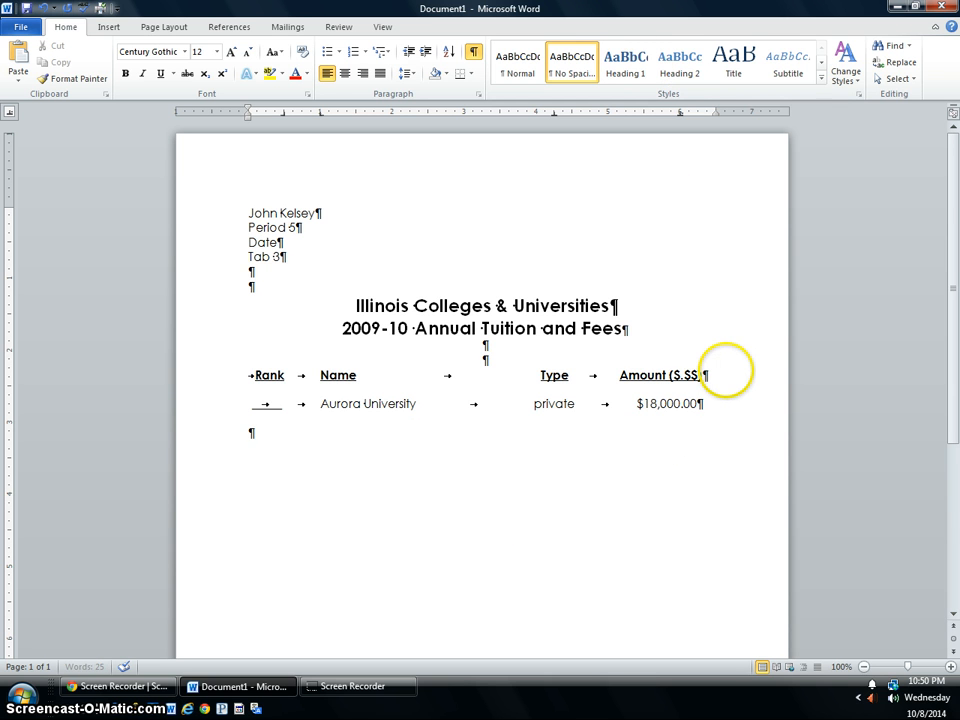
Add rows with blank rank lines for "College of Dupage", "community", "3,712.00" and "Columbia College", "private", "19,418.00", plus a new line below
key(Tab)
key(Tab)
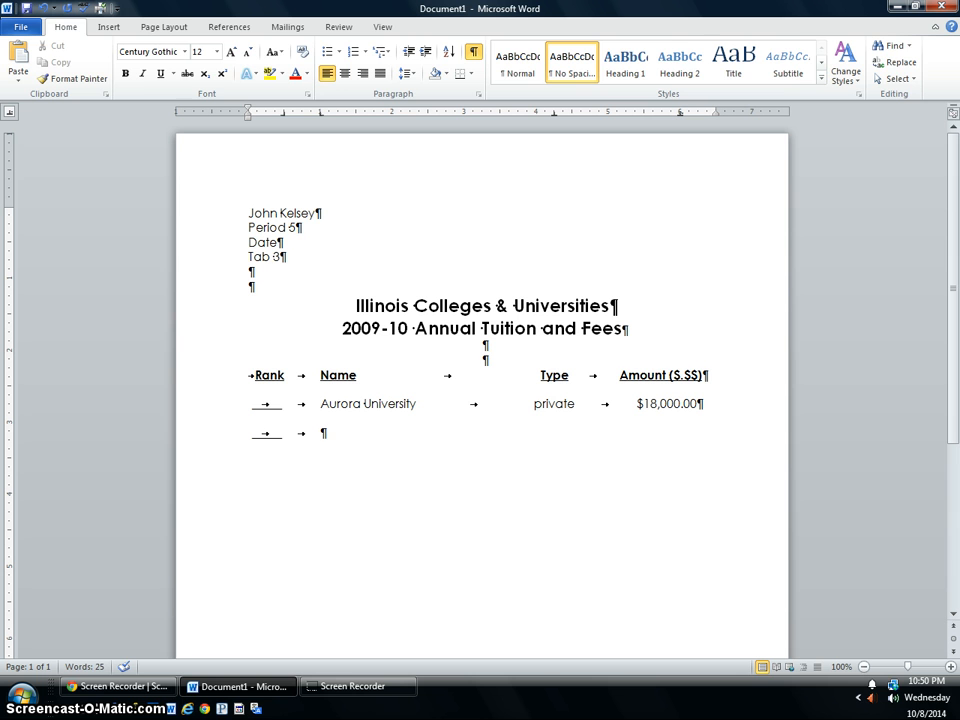
click(702, 463)
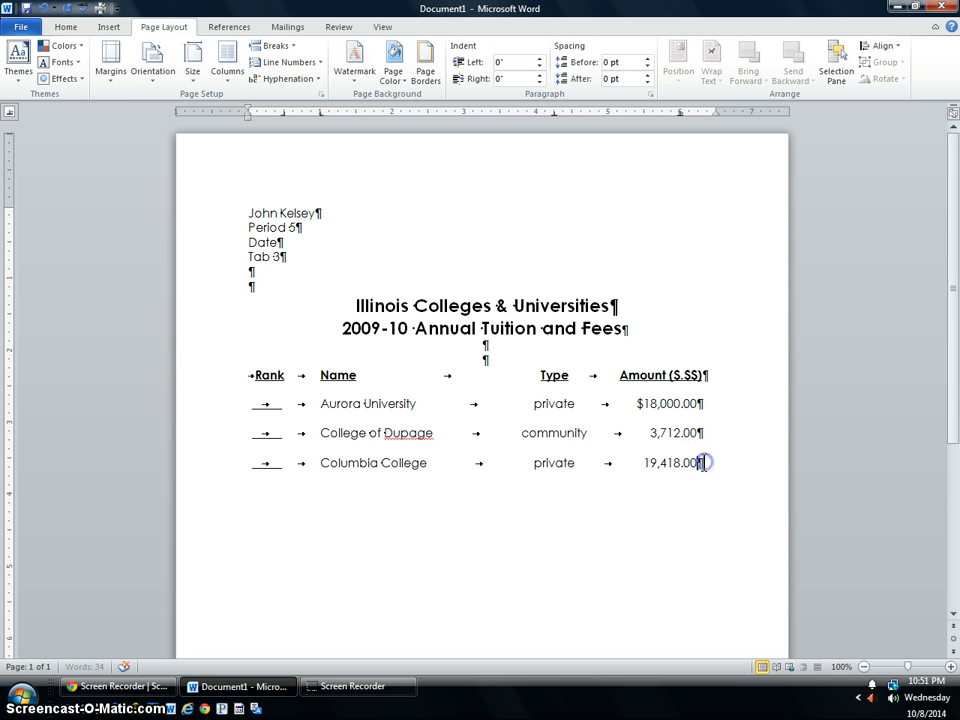
key(Return)
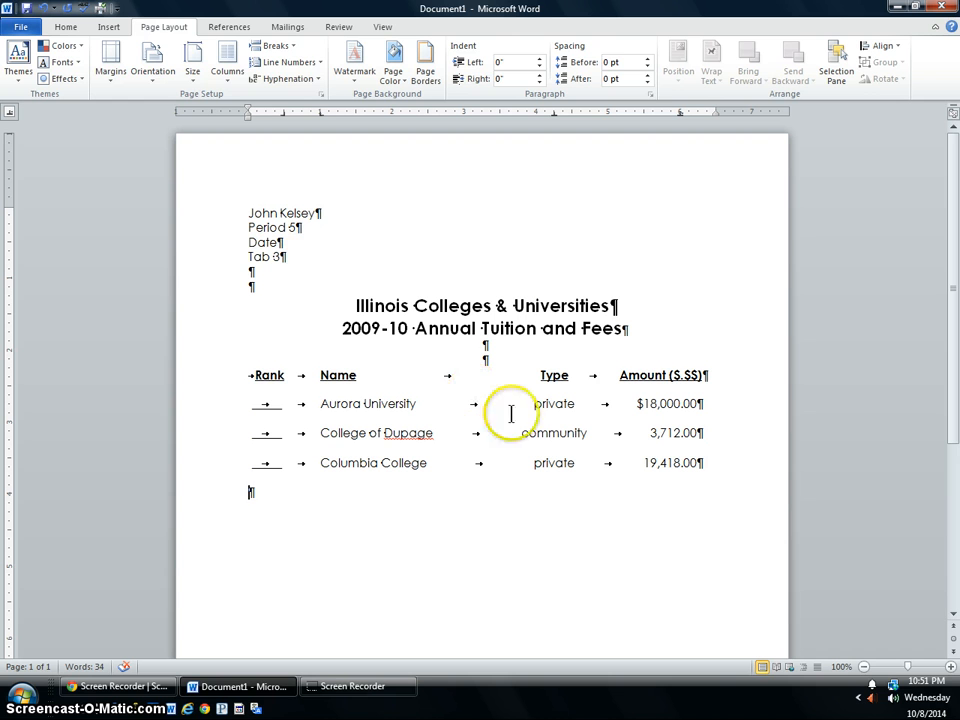
click(64, 27)
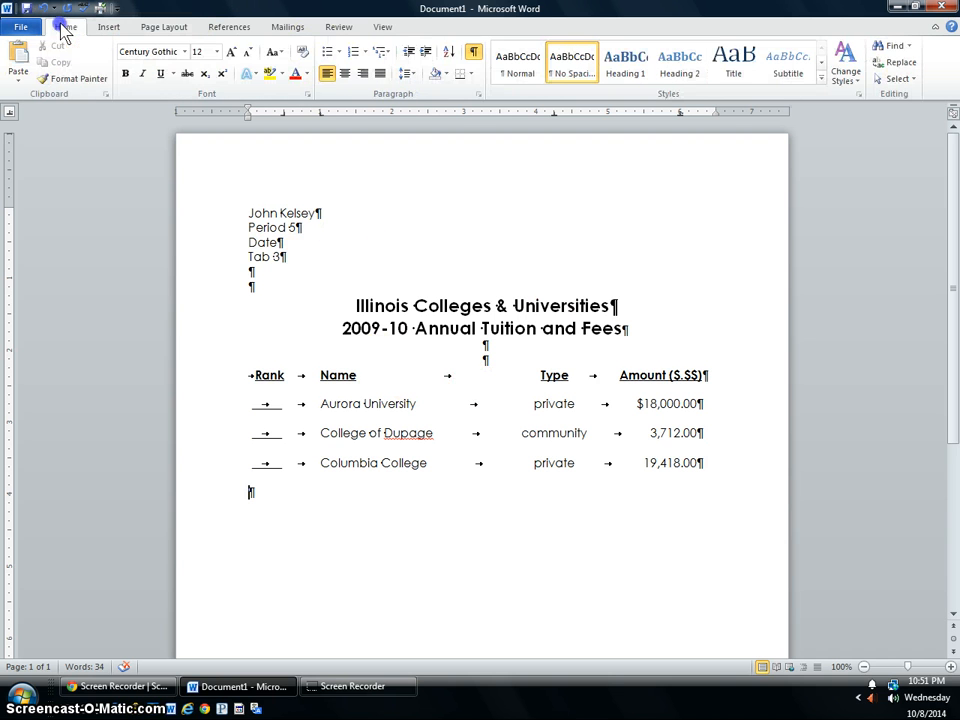